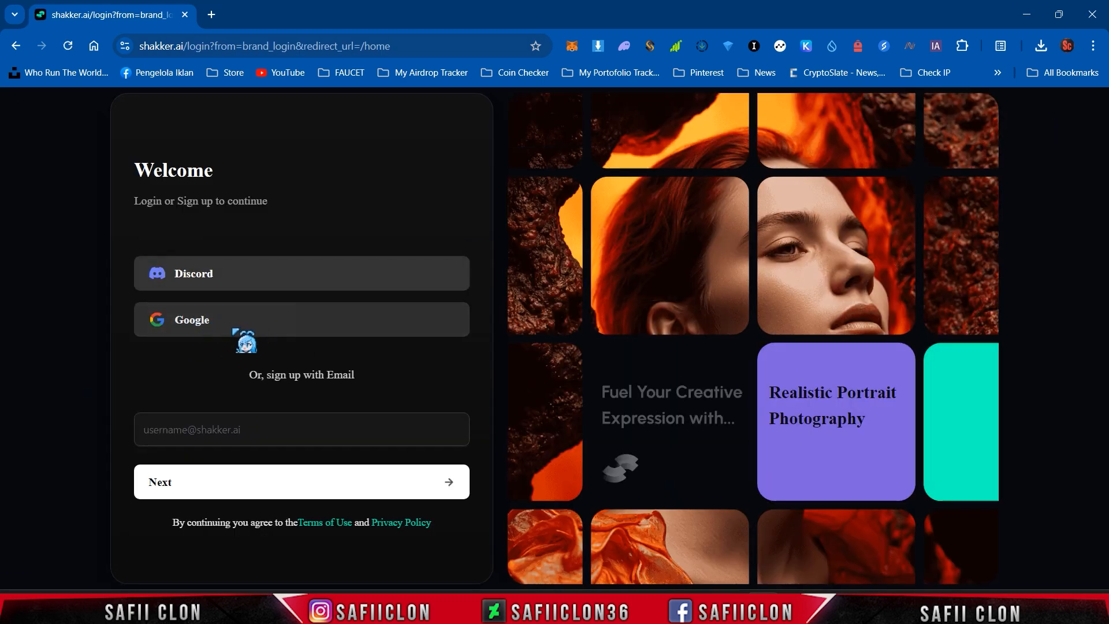
Sign in with a Google account and look over the models on the home page
{"action": "left_click", "coordinate": [233, 329]}
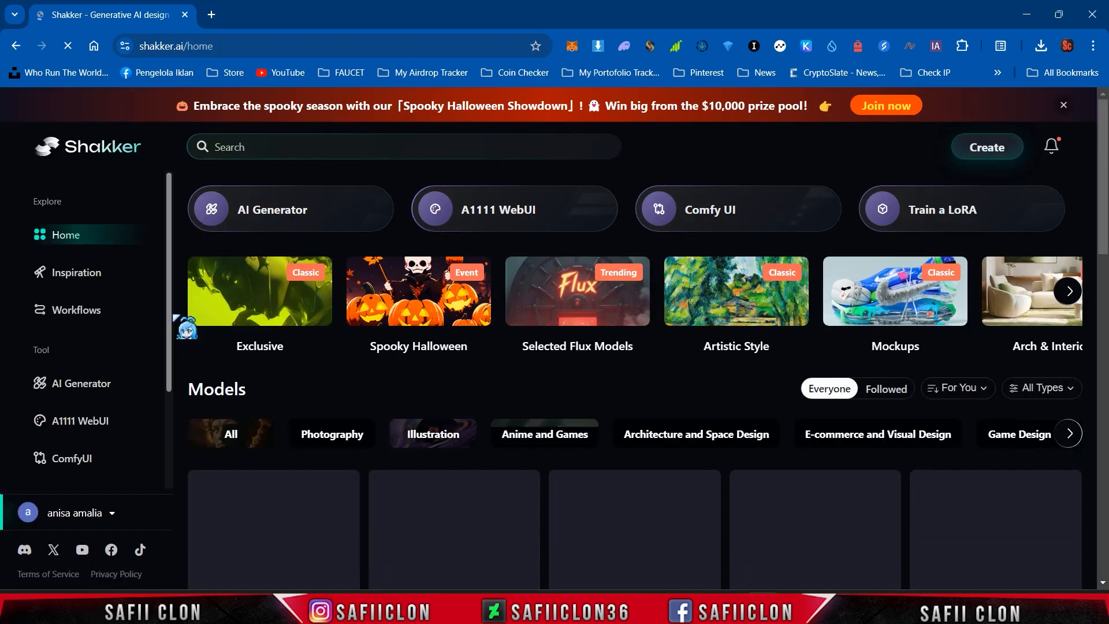
{"action": "scroll", "coordinate": [461, 378], "scroll_direction": "down", "scroll_amount": 10}
{"action": "scroll", "coordinate": [304, 402], "scroll_direction": "up", "scroll_amount": 6}
{"action": "scroll", "coordinate": [296, 393], "scroll_direction": "up", "scroll_amount": 5}
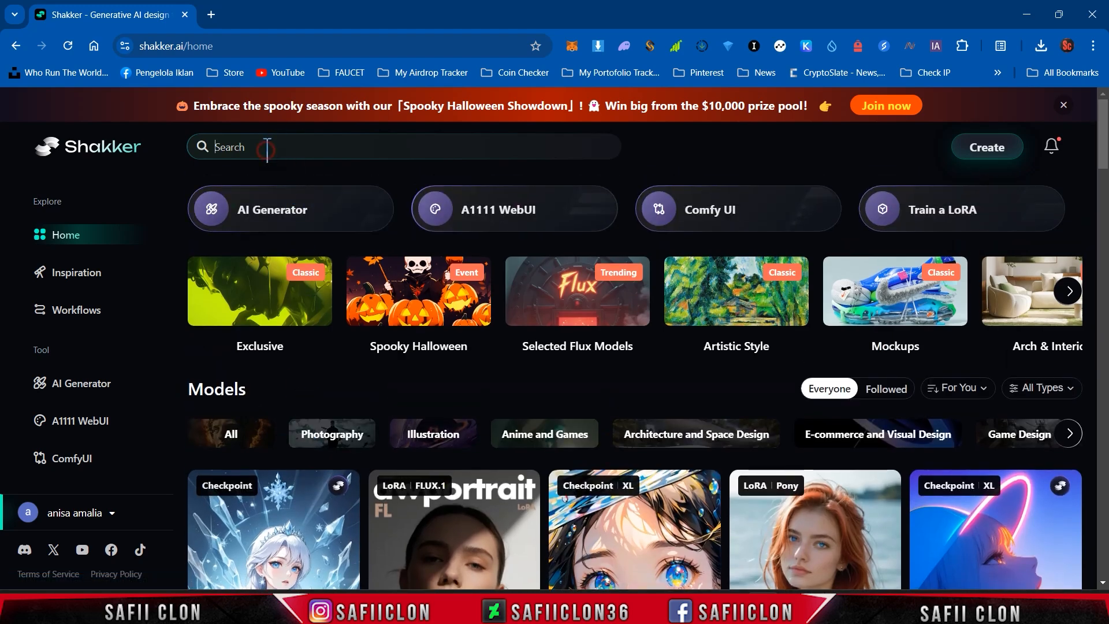
Search the model library for "Scenery" and open the Scenery Cartoon XL model page
{"action": "type", "text": "Sdenery"}
{"action": "key", "text": "Return"}
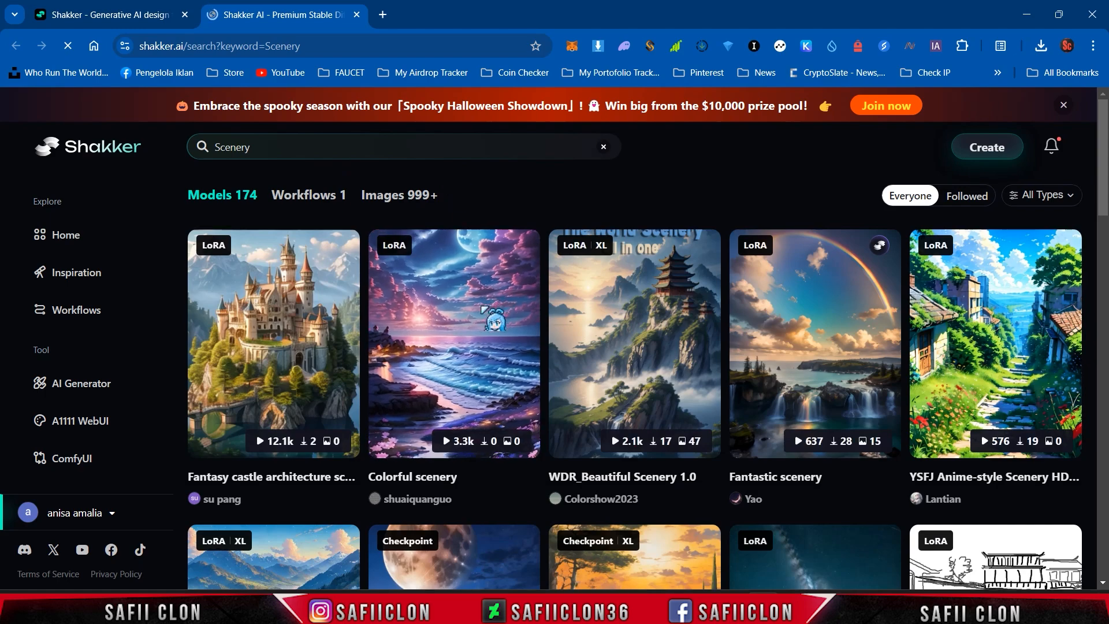
{"action": "scroll", "coordinate": [501, 319], "scroll_direction": "down", "scroll_amount": 4}
{"action": "scroll", "coordinate": [502, 319], "scroll_direction": "down", "scroll_amount": 12}
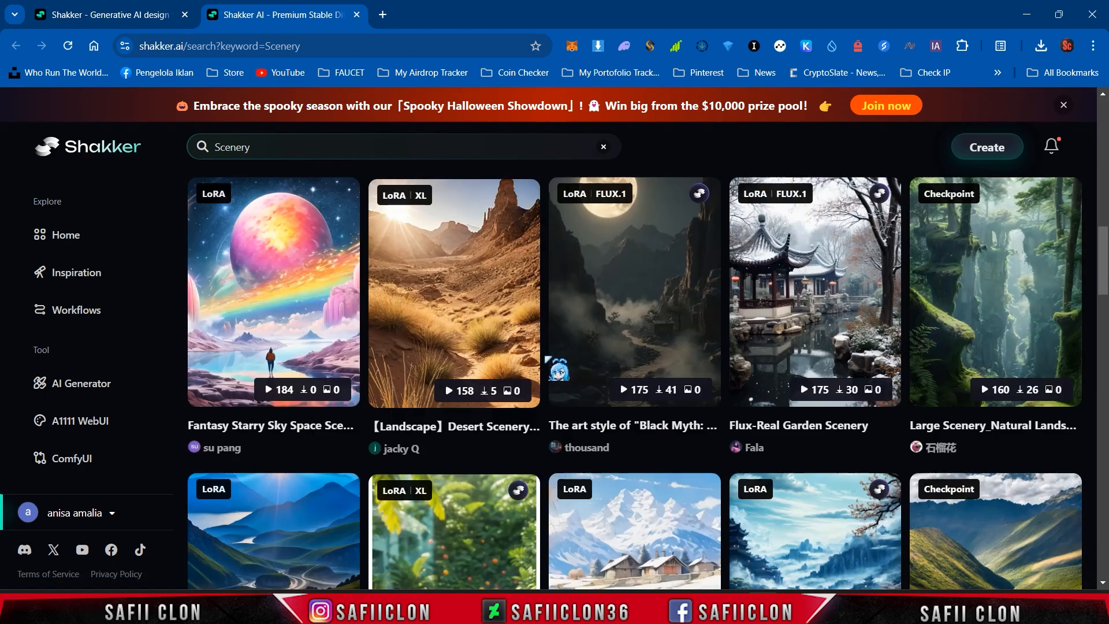
{"action": "scroll", "coordinate": [548, 358], "scroll_direction": "up", "scroll_amount": 4}
{"action": "scroll", "coordinate": [551, 364], "scroll_direction": "up", "scroll_amount": 9}
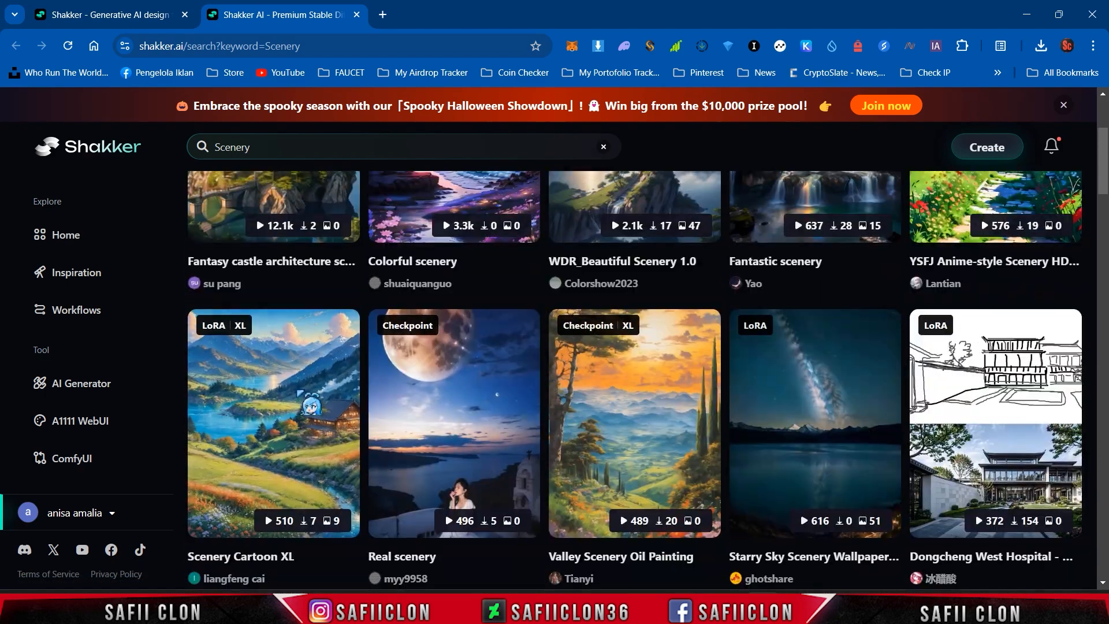
{"action": "left_click", "coordinate": [261, 452]}
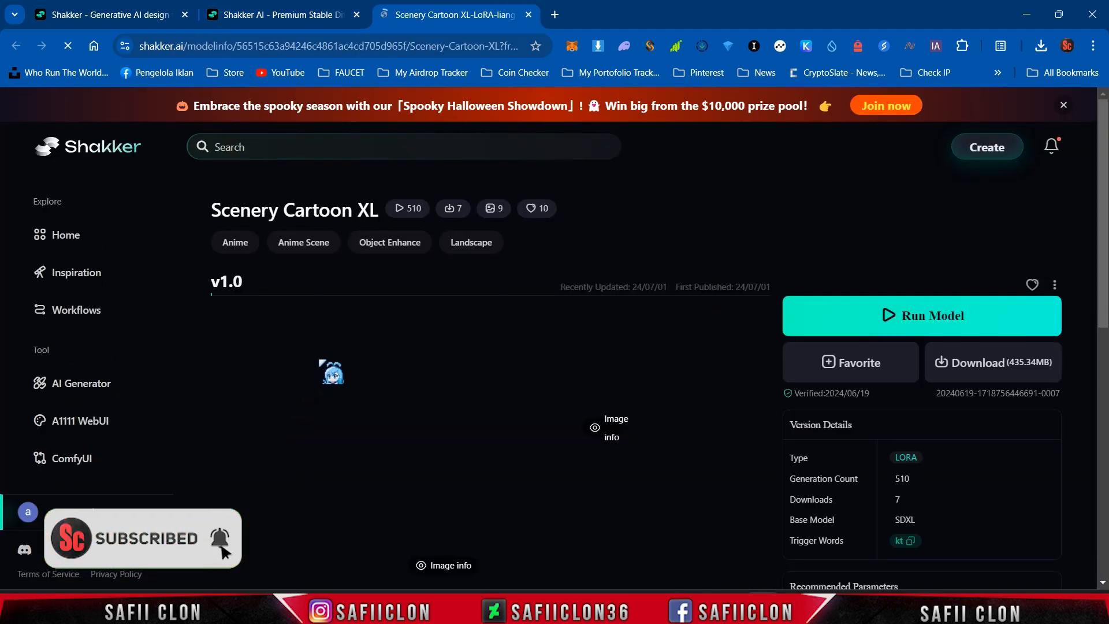
Examine the Scenery Cartoon XL model's sample images, license terms and gallery
{"action": "scroll", "coordinate": [751, 225], "scroll_direction": "down", "scroll_amount": 5}
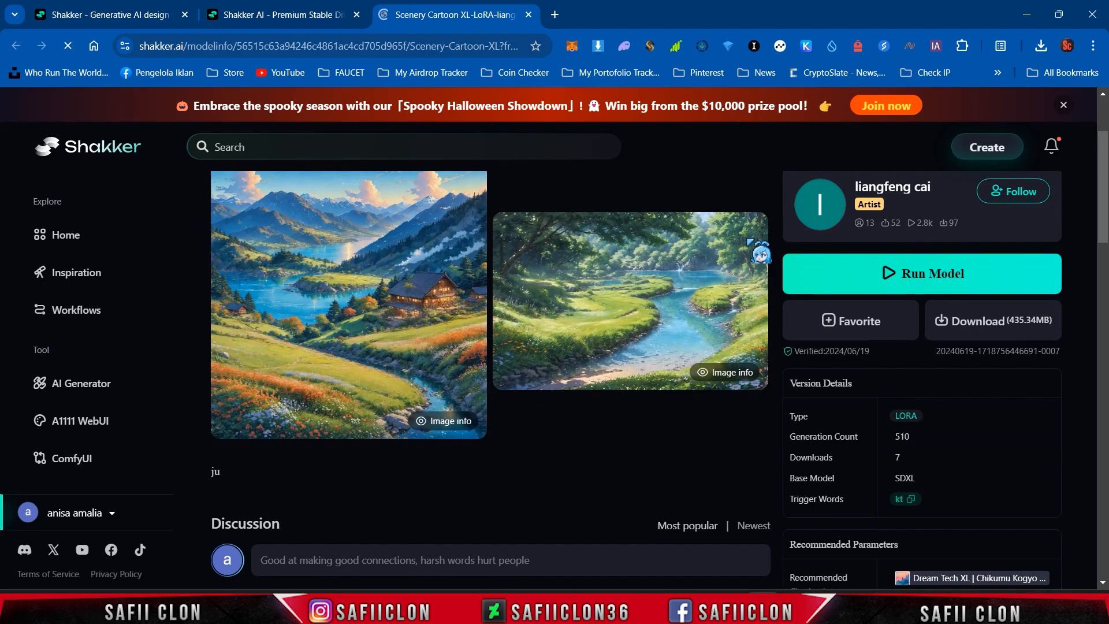
{"action": "scroll", "coordinate": [747, 421], "scroll_direction": "down", "scroll_amount": 15}
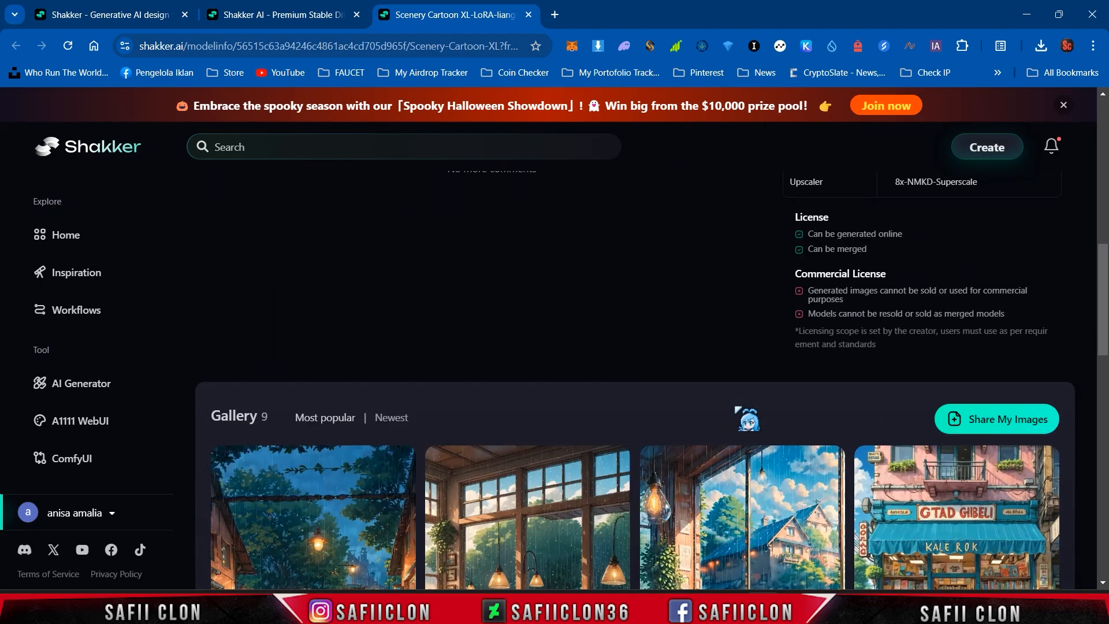
{"action": "scroll", "coordinate": [693, 403], "scroll_direction": "down", "scroll_amount": 2}
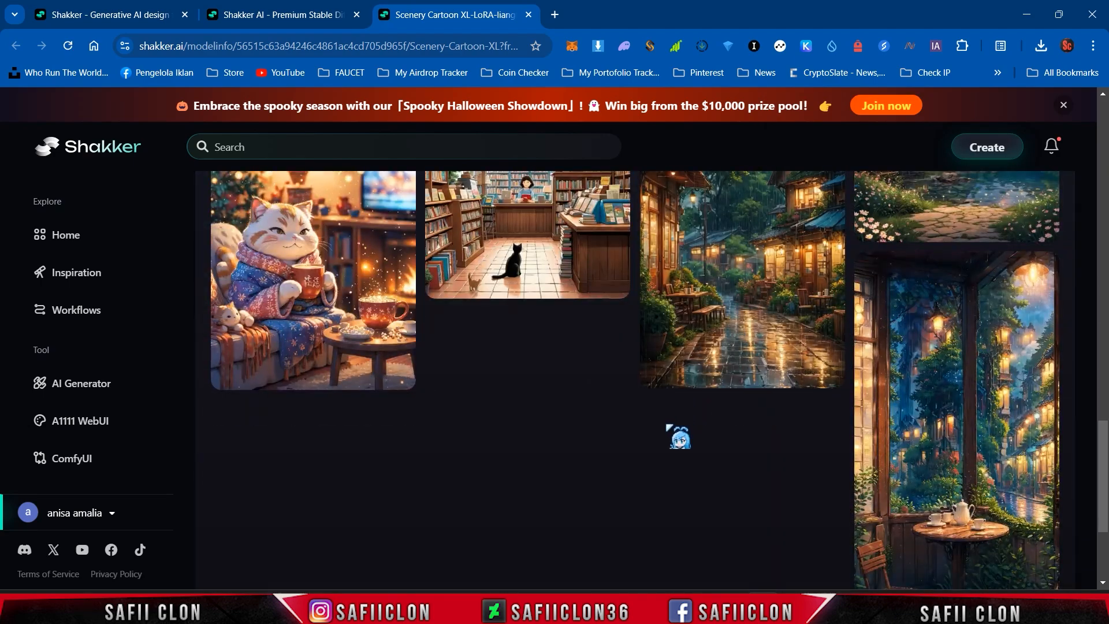
{"action": "scroll", "coordinate": [676, 436], "scroll_direction": "up", "scroll_amount": 6}
{"action": "scroll", "coordinate": [679, 436], "scroll_direction": "up", "scroll_amount": 1}
{"action": "scroll", "coordinate": [677, 436], "scroll_direction": "down", "scroll_amount": 6}
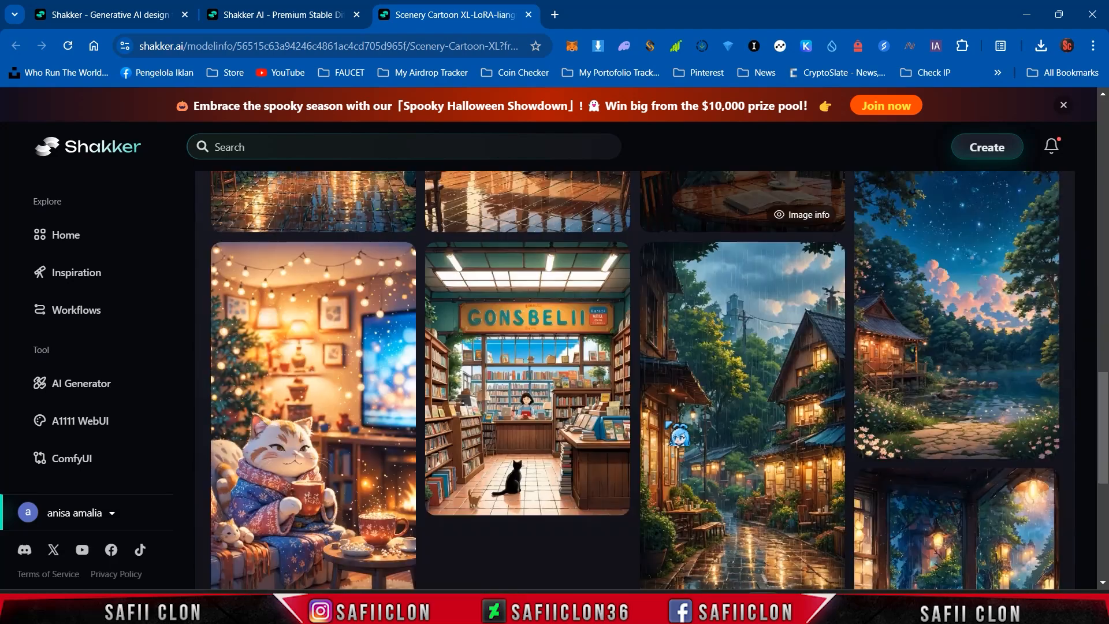
{"action": "scroll", "coordinate": [678, 434], "scroll_direction": "up", "scroll_amount": 4}
{"action": "scroll", "coordinate": [678, 433], "scroll_direction": "up", "scroll_amount": 15}
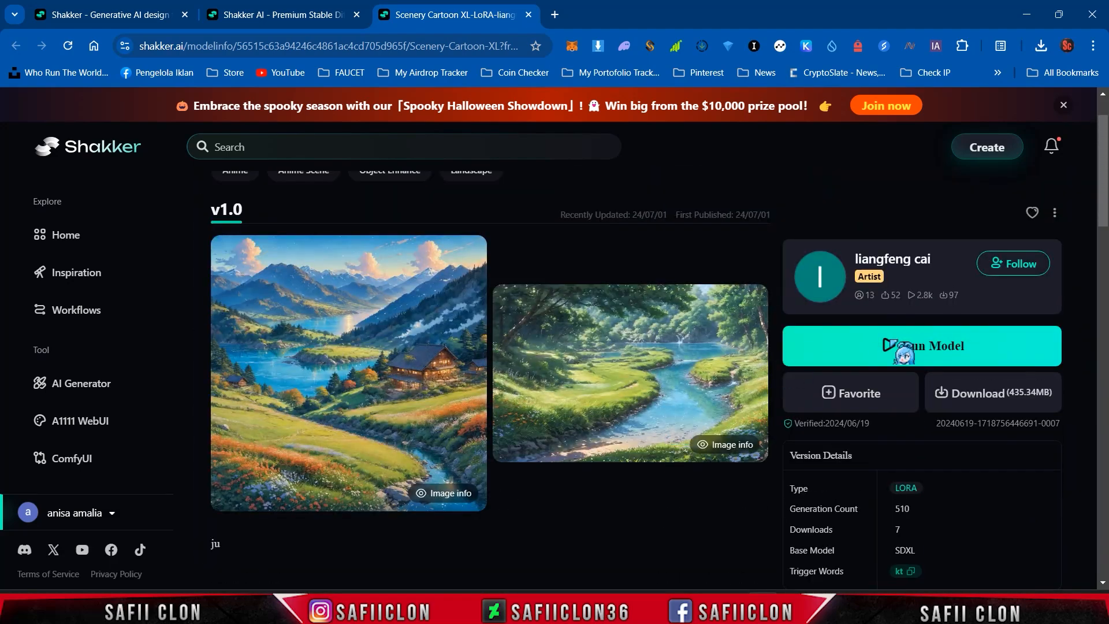
Run the model and enter the prompt "Scenery, outdoors, anime nature wallpaper, featuring a scene forest with towering ancient trees, vibrant and warm color temperature,"
{"action": "left_click", "coordinate": [922, 354]}
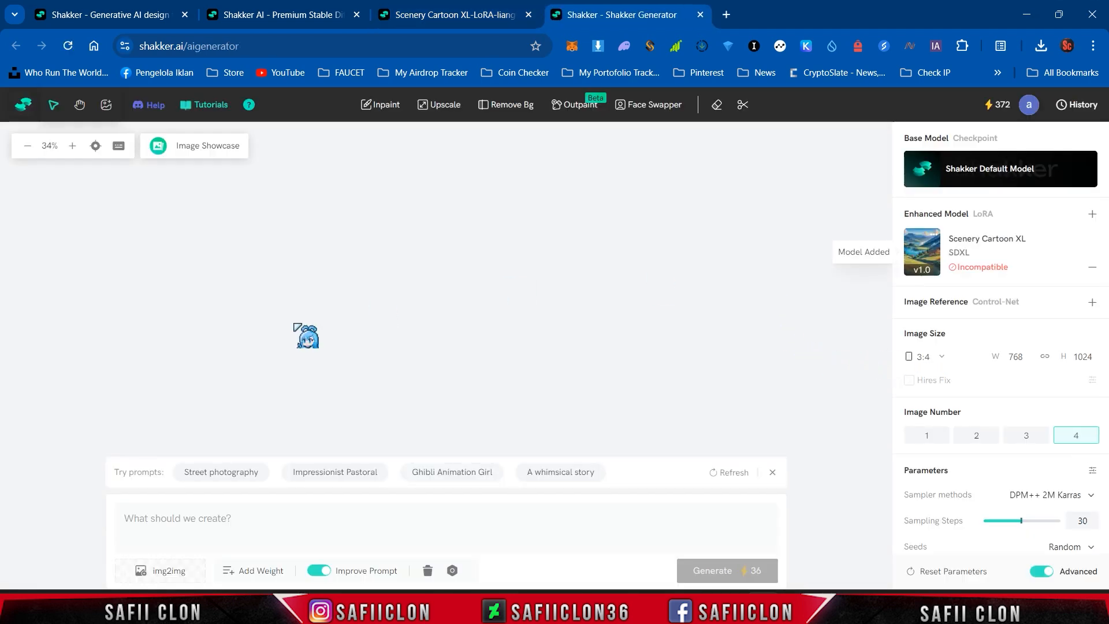
{"action": "left_click", "coordinate": [205, 530]}
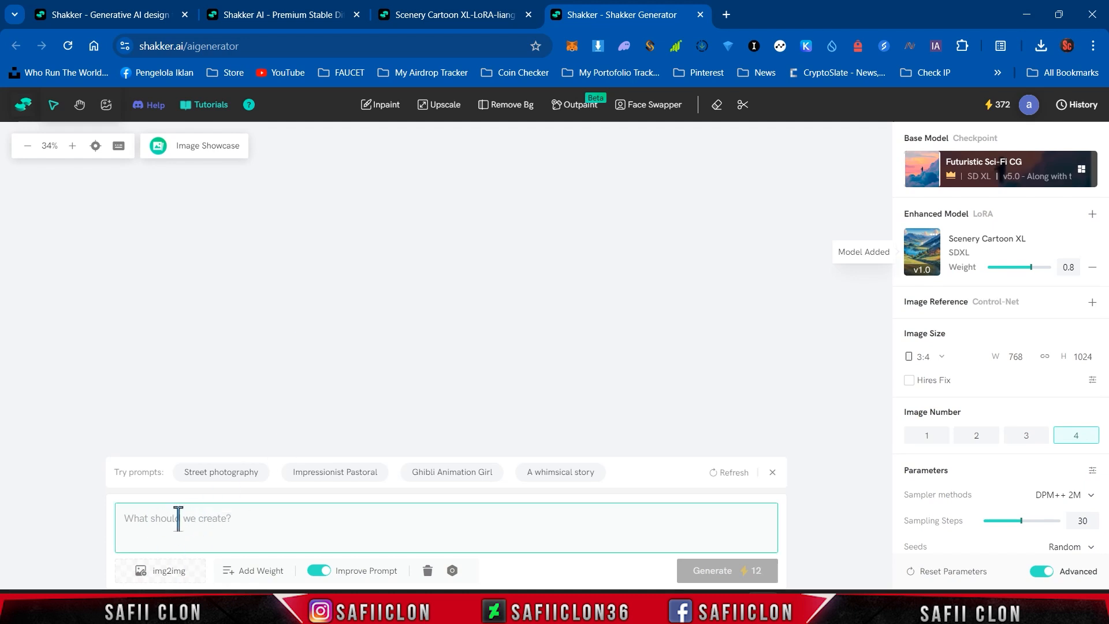
{"action": "type", "text": "Scenery"}
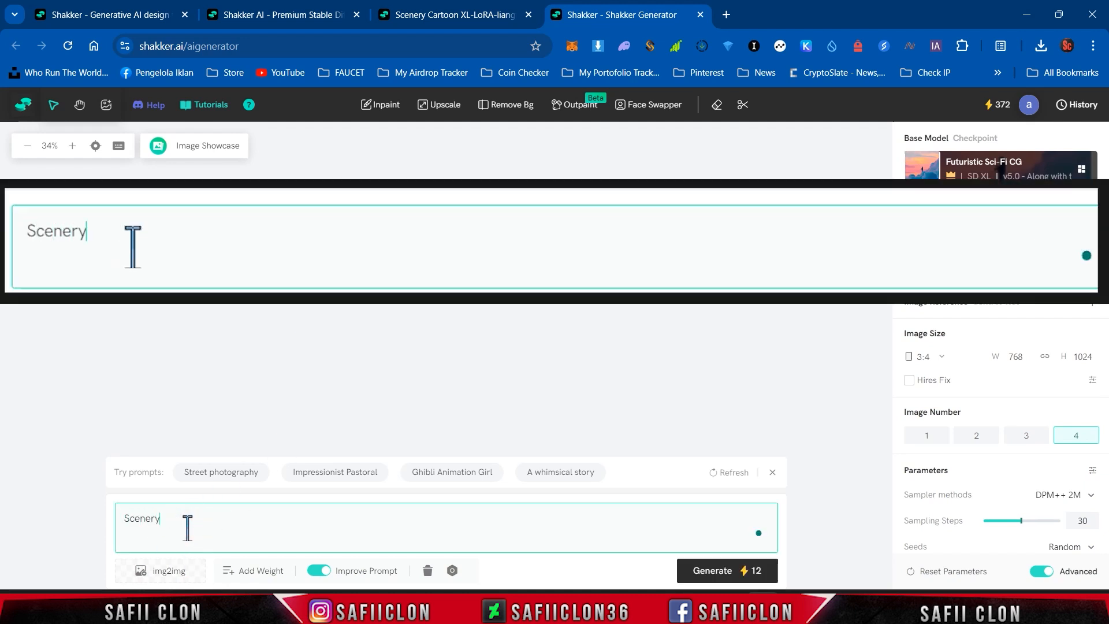
{"action": "type", "text": ", outdoors"}
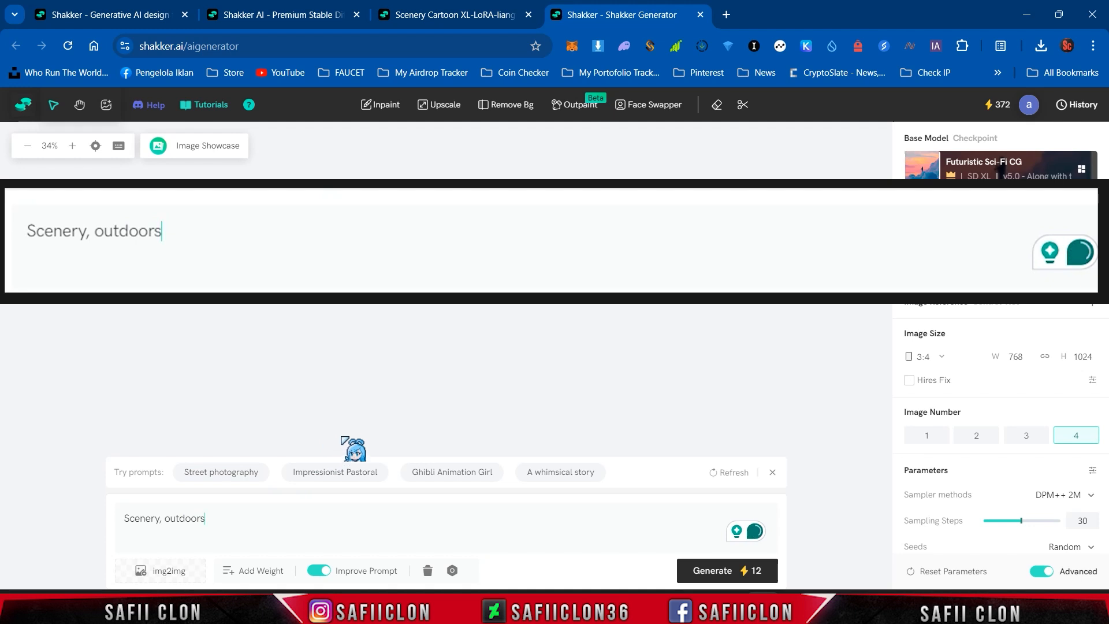
{"action": "type", "text": ", anime nature "}
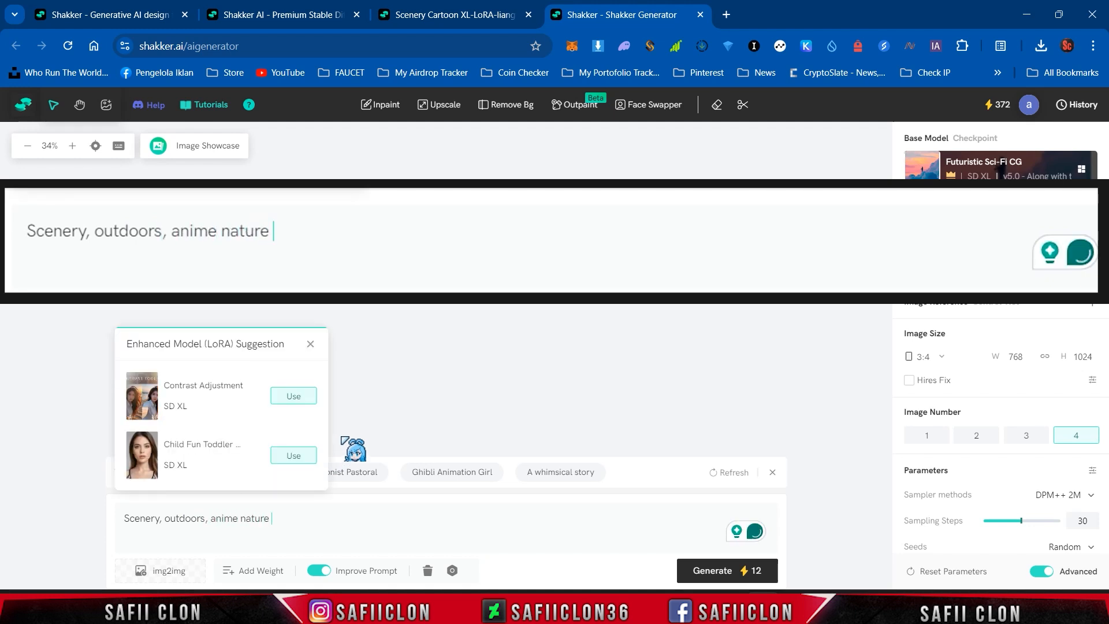
{"action": "type", "text": "wallpaper,"}
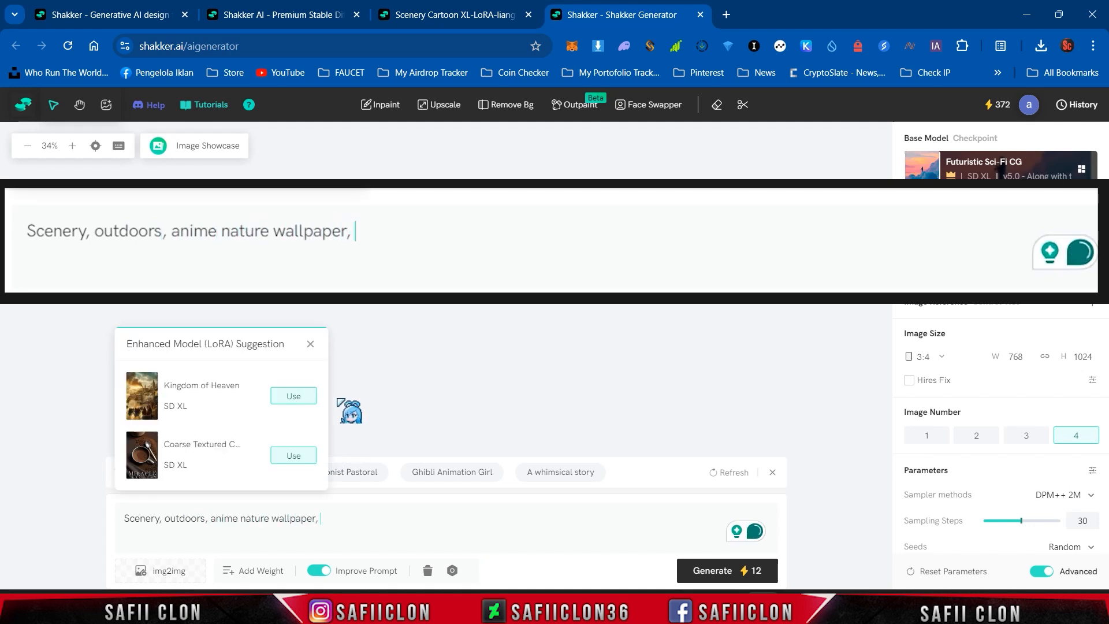
{"action": "type", "text": " featuring a scene"}
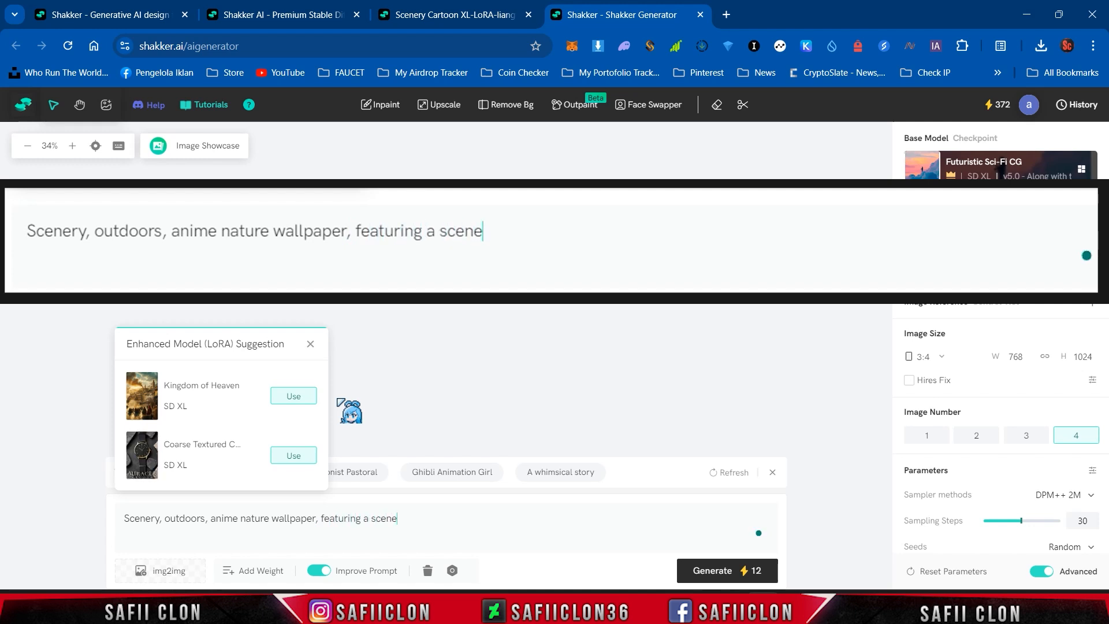
{"action": "type", "text": " forest "}
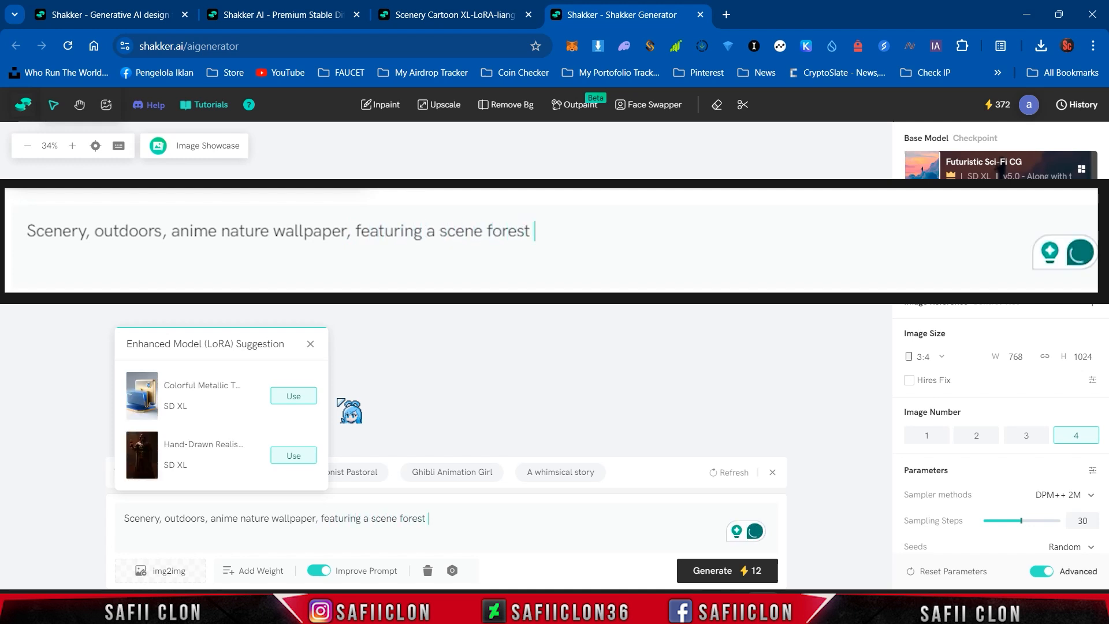
{"action": "type", "text": "with towering ancient trees, vibrant and war"}
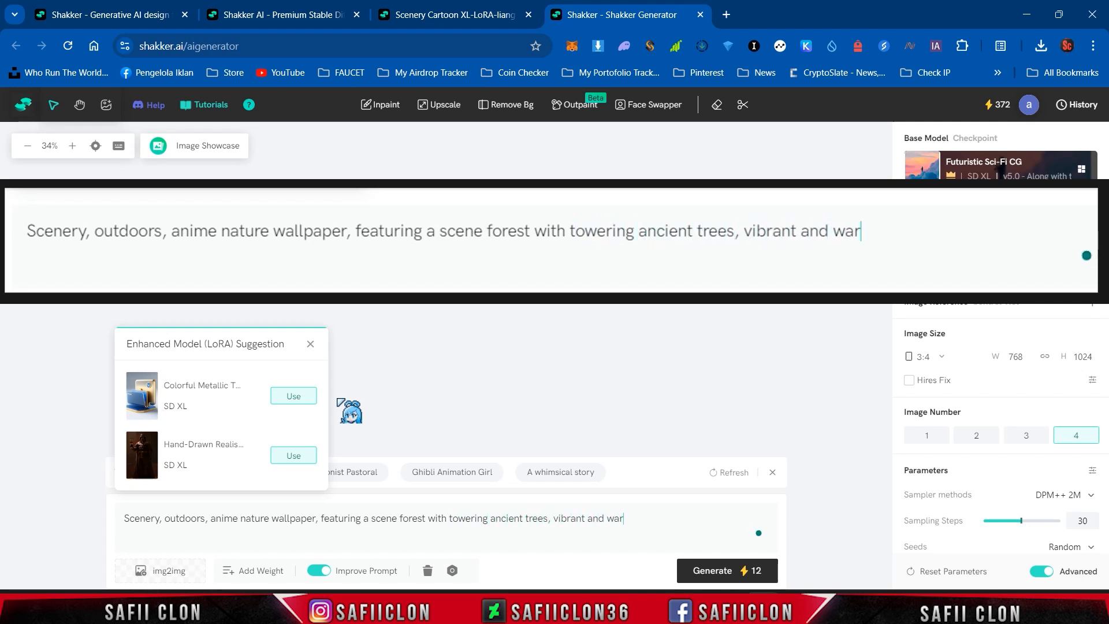
{"action": "type", "text": "m color temperature,"}
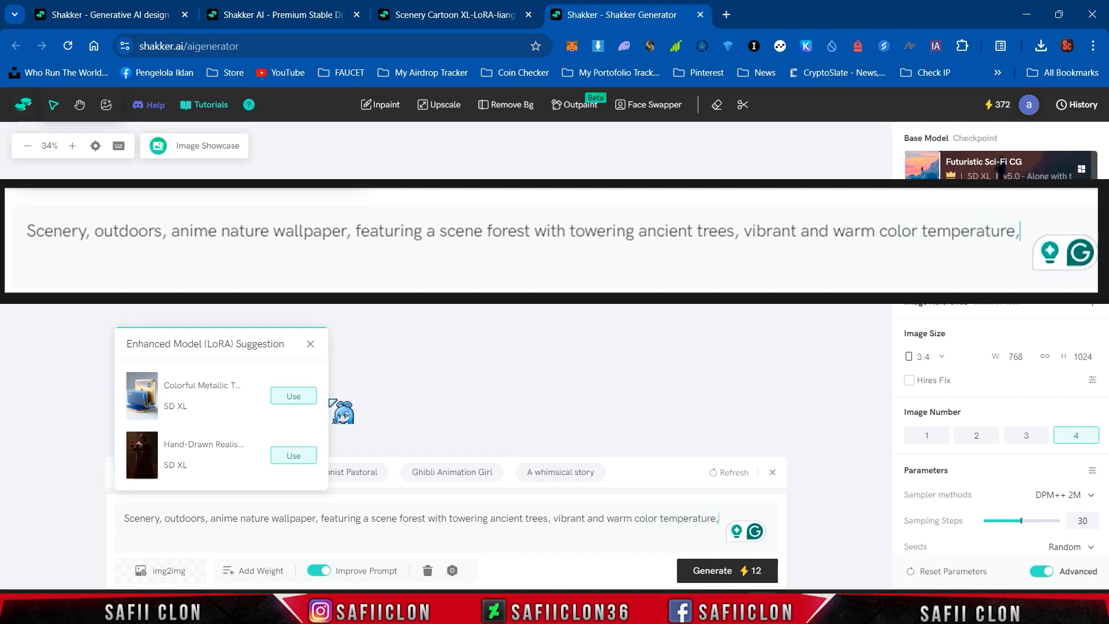
Append "cosmos lighting with stars twinkling in the sky, the atmosphere is whimsical and joyful, accurate perspective, Japanese art" to the prompt and close the LoRA suggestions
{"action": "type", "text": " cosmos lighting wit"}
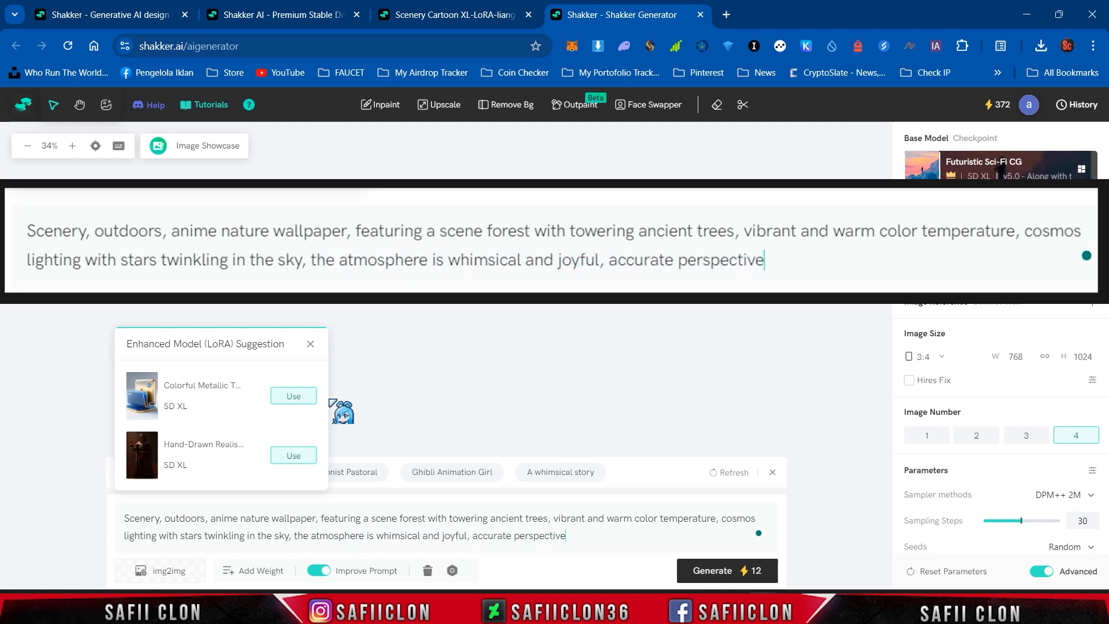
{"action": "type", "text": "art"}
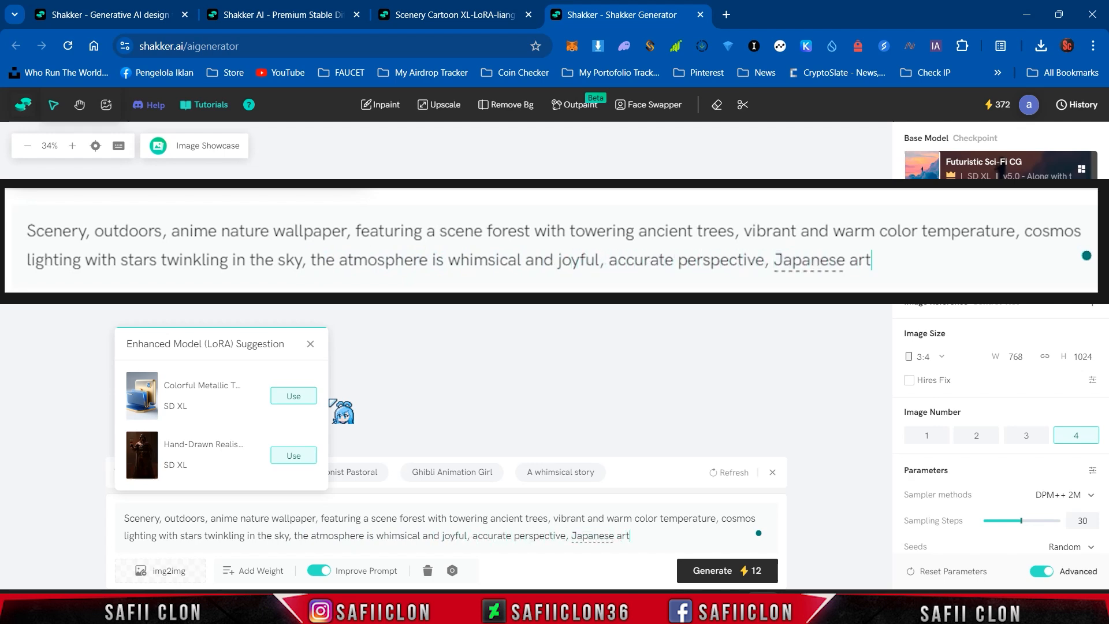
{"action": "left_click", "coordinate": [311, 344]}
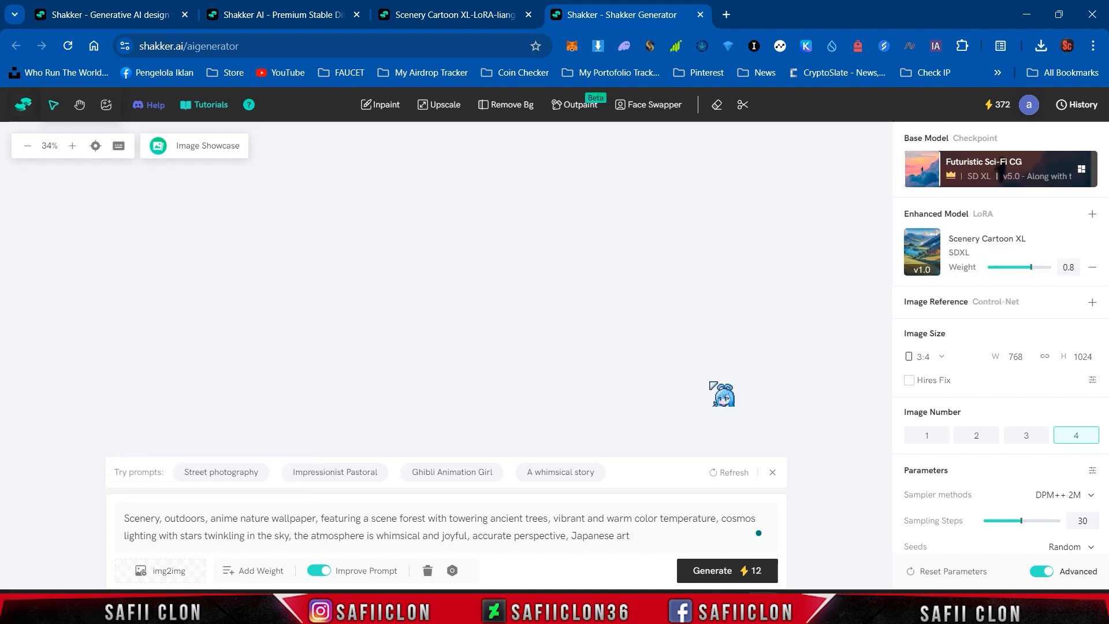
Set the image size ratio to 2:3 and the number of images to 2
{"action": "left_click", "coordinate": [941, 358]}
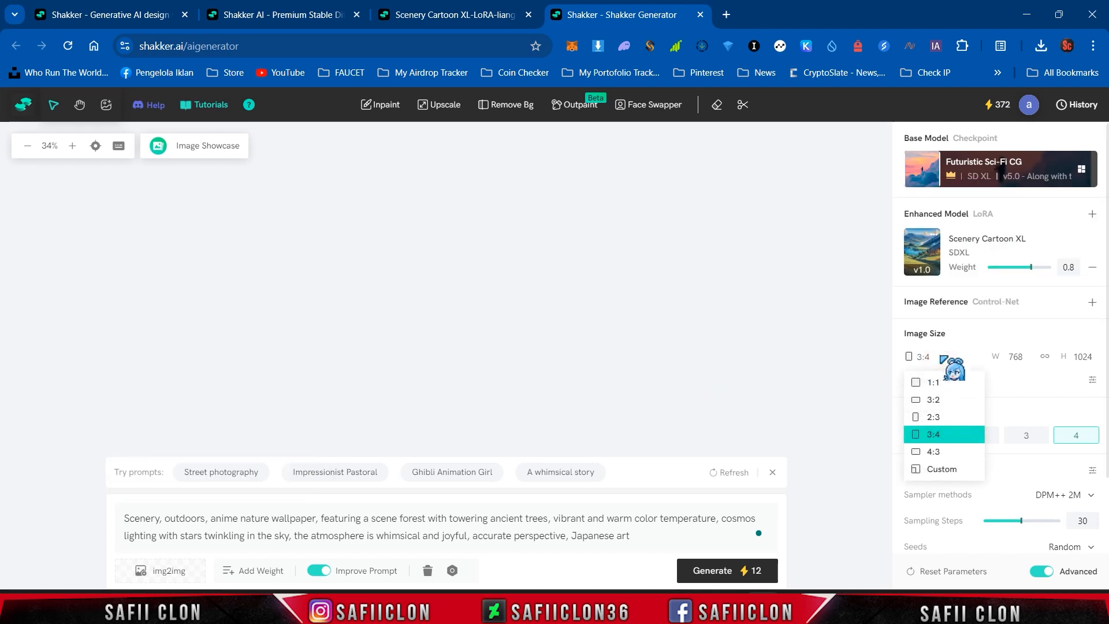
{"action": "left_click", "coordinate": [934, 417]}
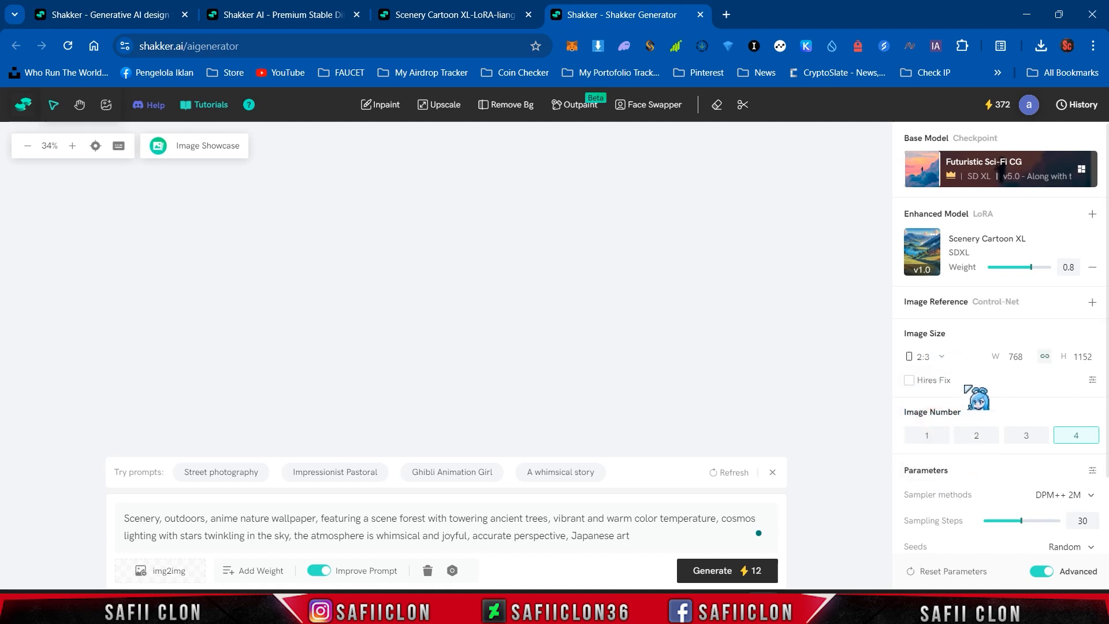
{"action": "left_click", "coordinate": [935, 436]}
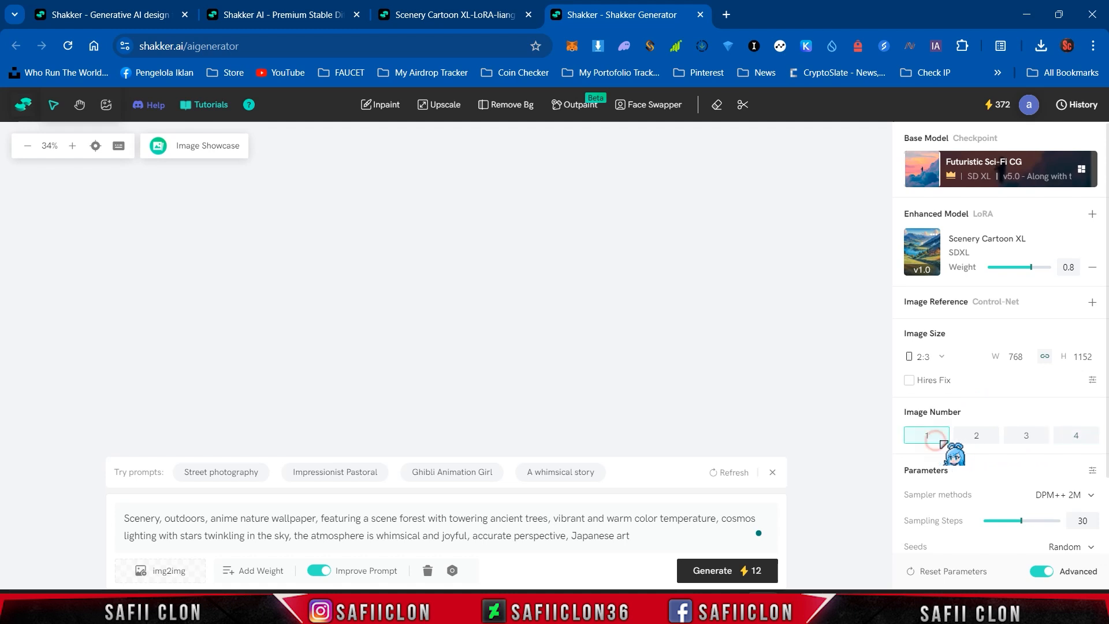
{"action": "left_click", "coordinate": [990, 439]}
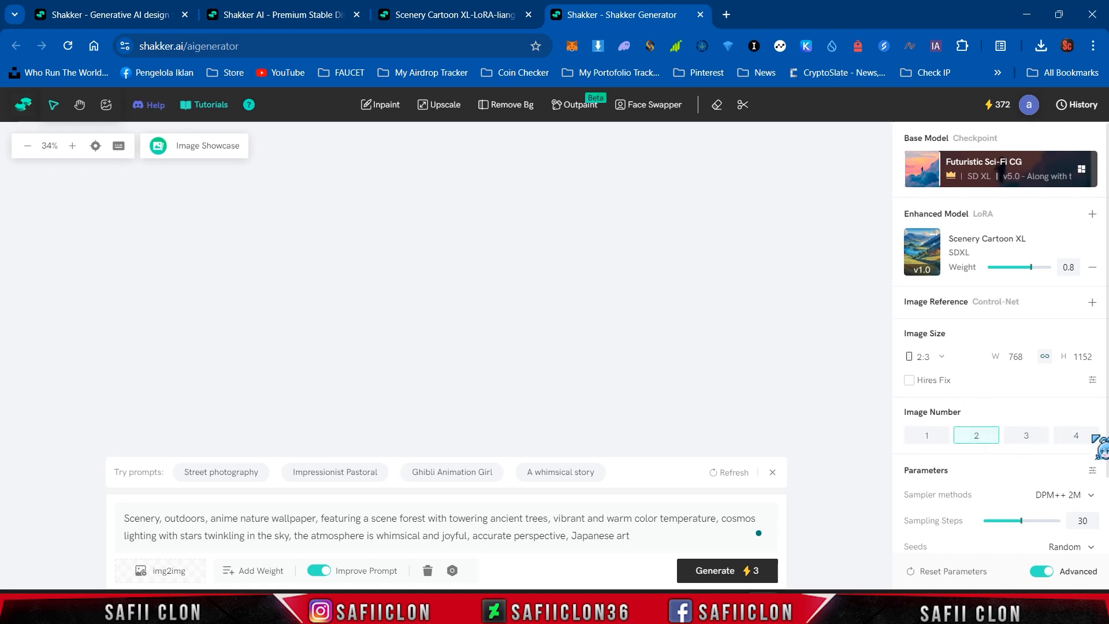
{"action": "left_click", "coordinate": [1072, 440]}
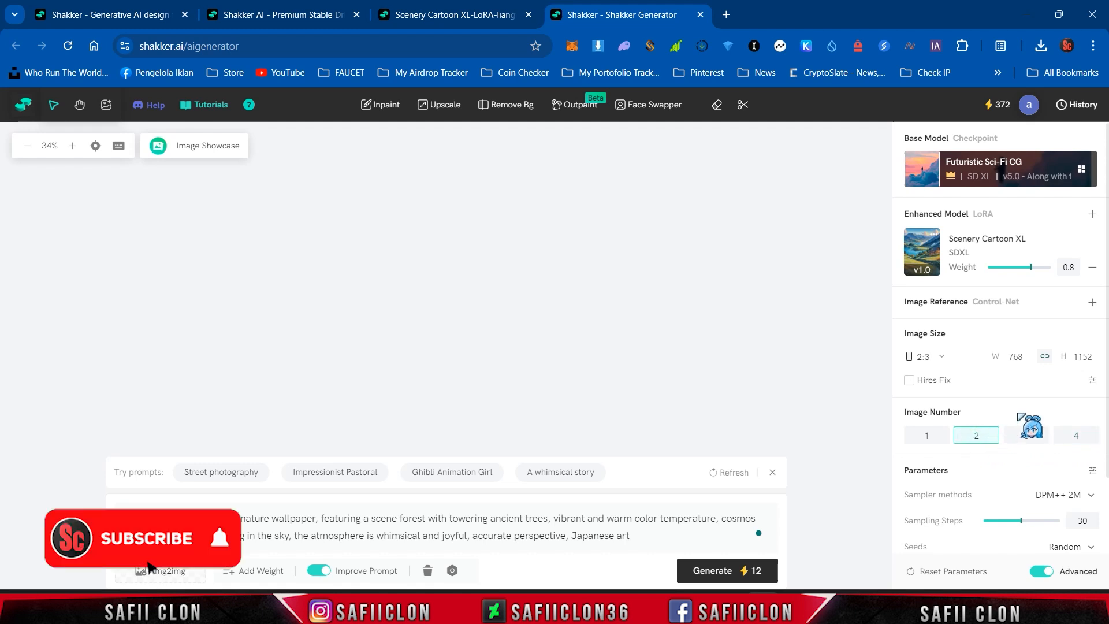
Review the available sampler methods for the generation and keep DPM++ 2M
{"action": "scroll", "coordinate": [1005, 470], "scroll_direction": "down", "scroll_amount": 1}
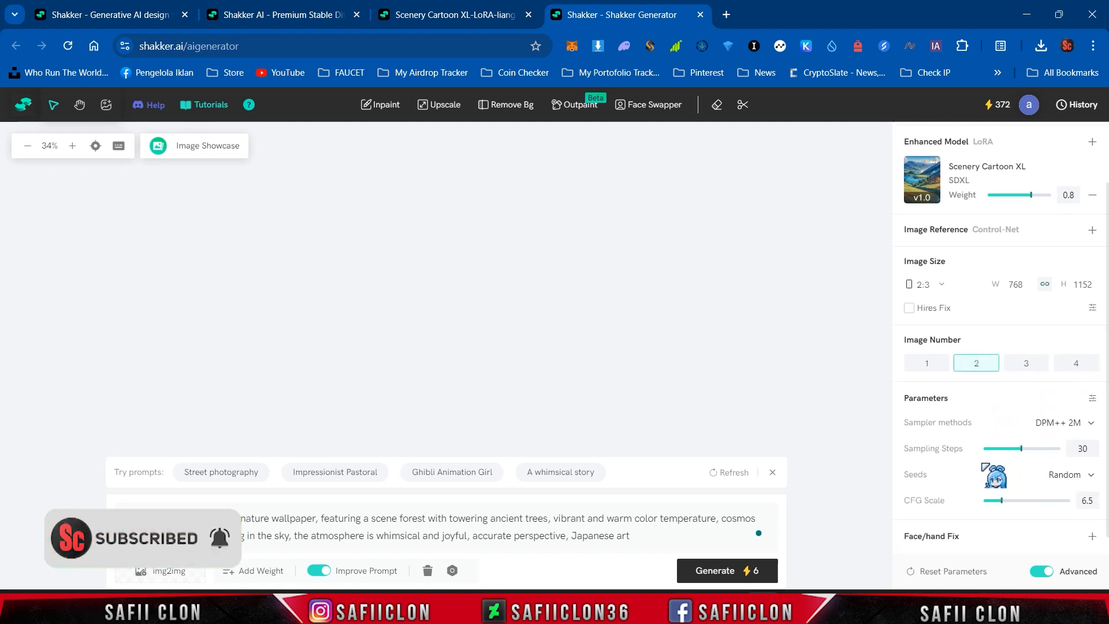
{"action": "left_click", "coordinate": [1027, 425]}
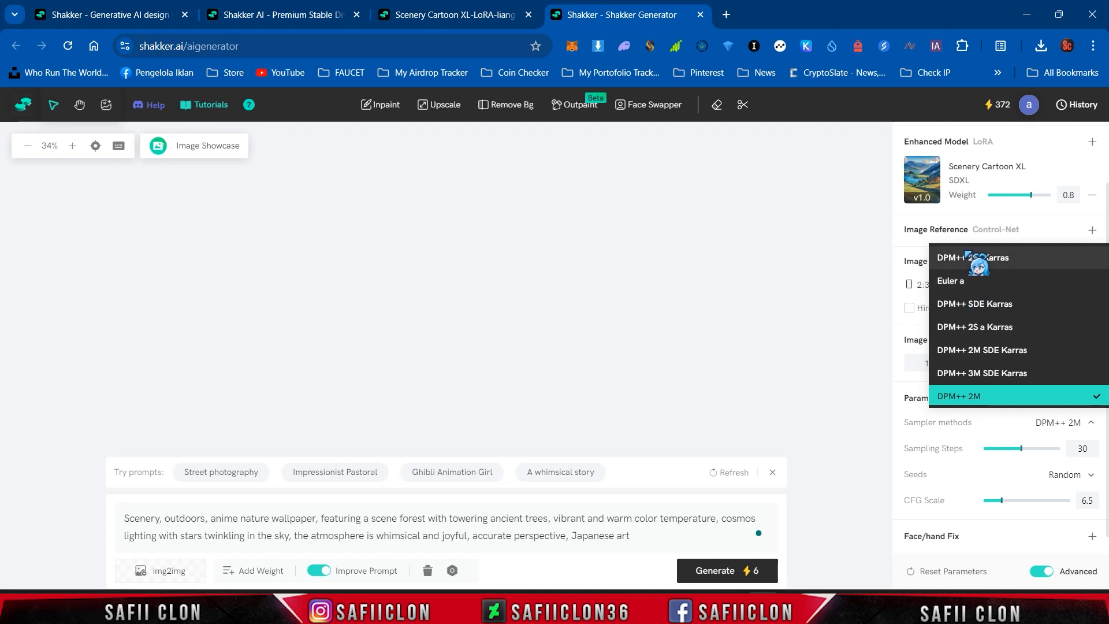
{"action": "left_click", "coordinate": [985, 397]}
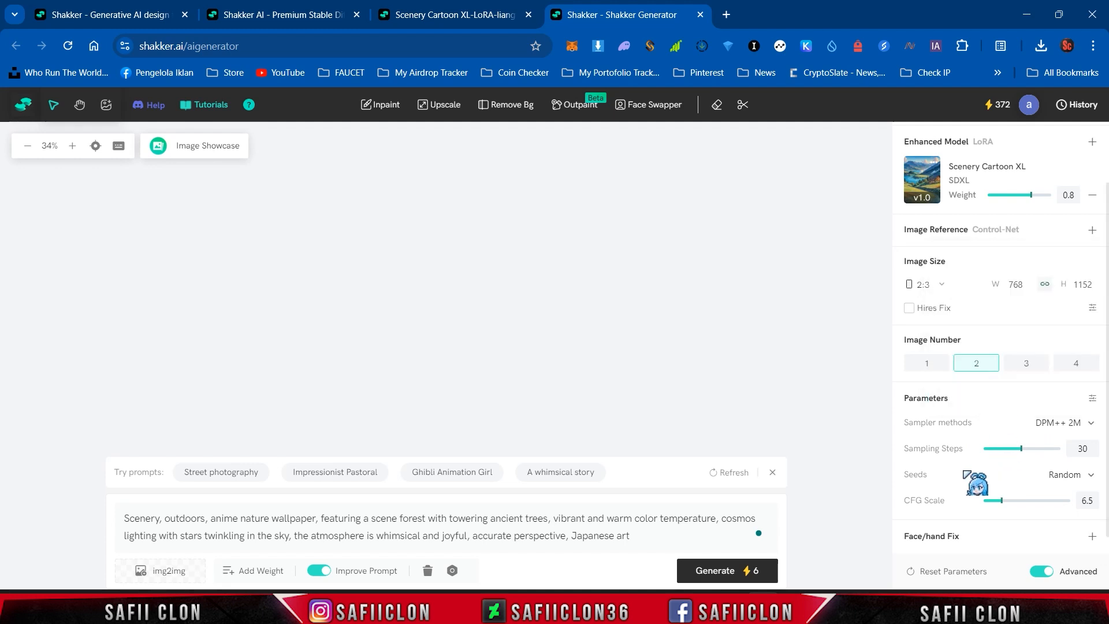
{"action": "scroll", "coordinate": [973, 523], "scroll_direction": "down", "scroll_amount": 1}
{"action": "scroll", "coordinate": [970, 461], "scroll_direction": "up", "scroll_amount": 2}
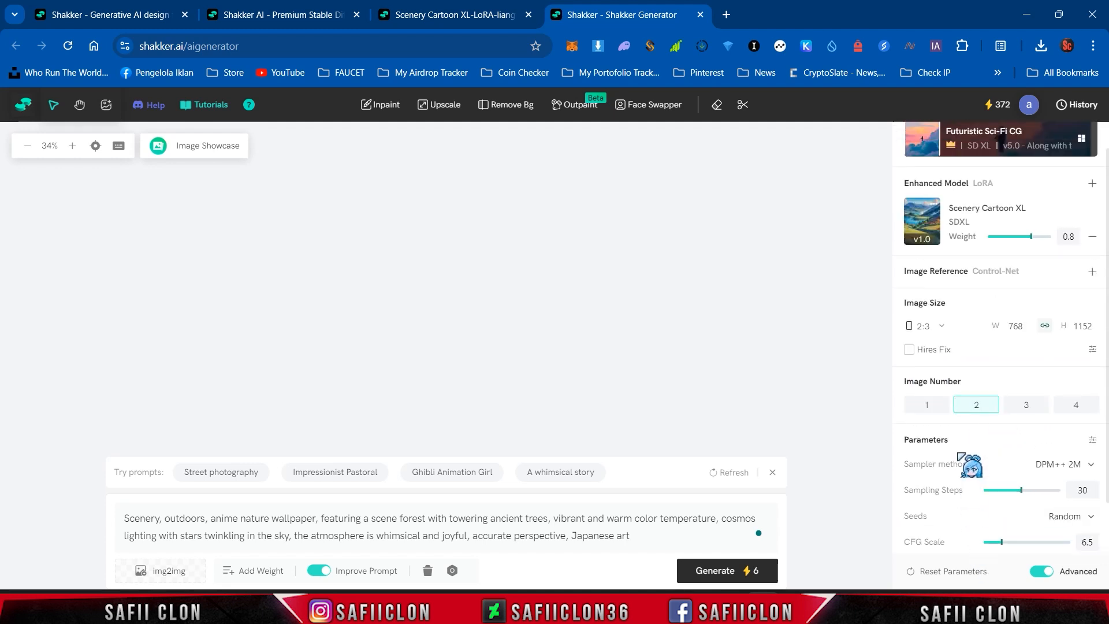
Generate the images from the prompt and select the first of the two new forest images on the canvas
{"action": "left_click", "coordinate": [726, 571]}
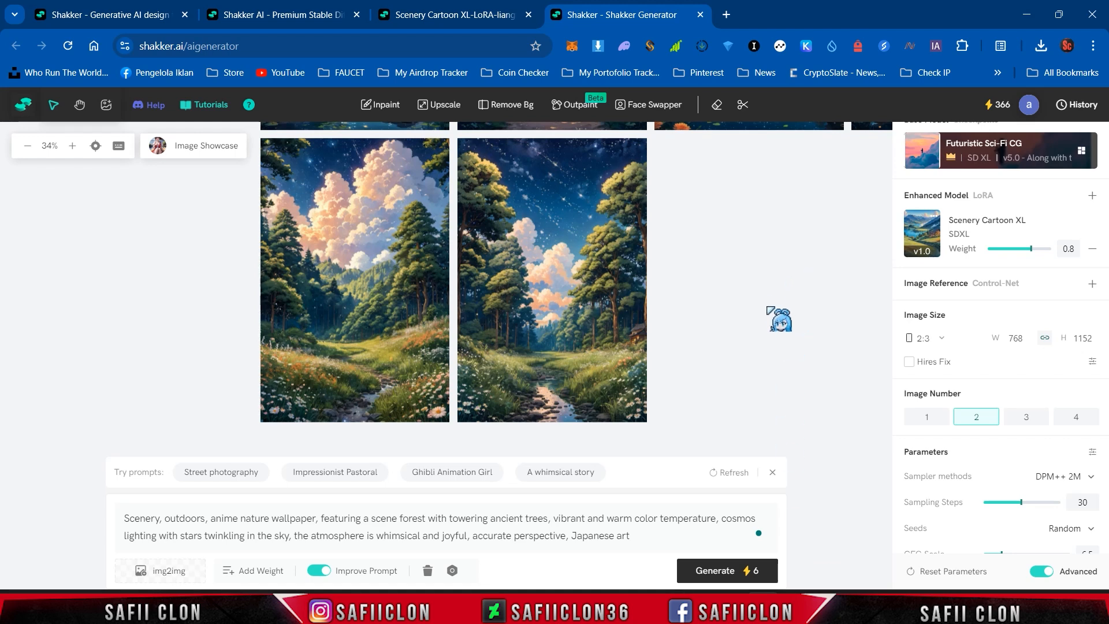
{"action": "left_click", "coordinate": [368, 317]}
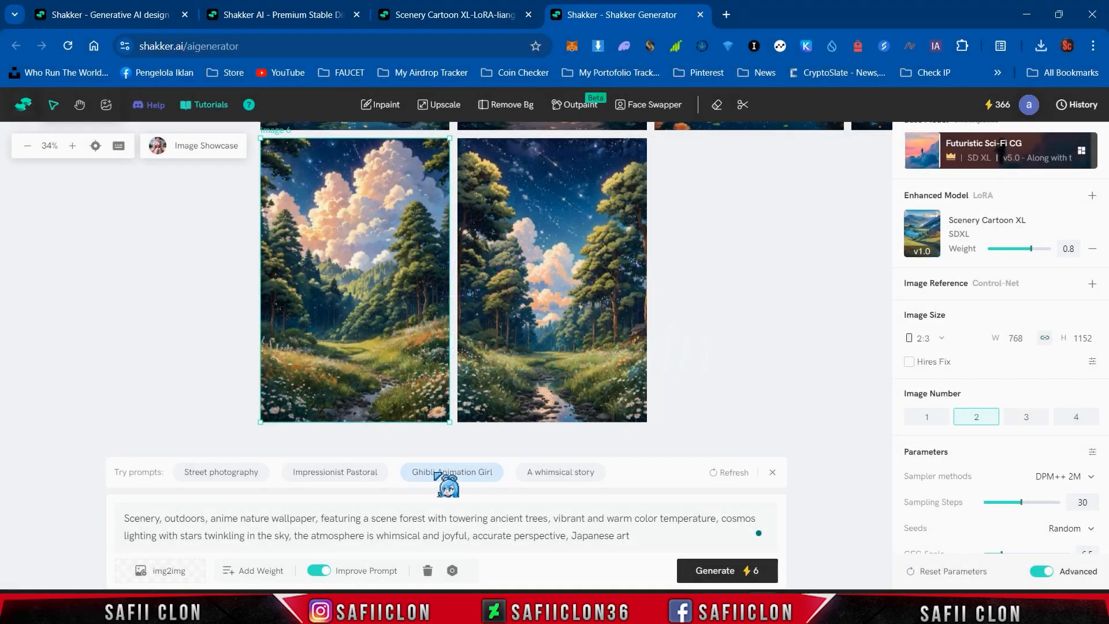
Open the prompt weighting and set the weight of the "Scenery" phrase to 2.3
{"action": "left_click", "coordinate": [254, 572]}
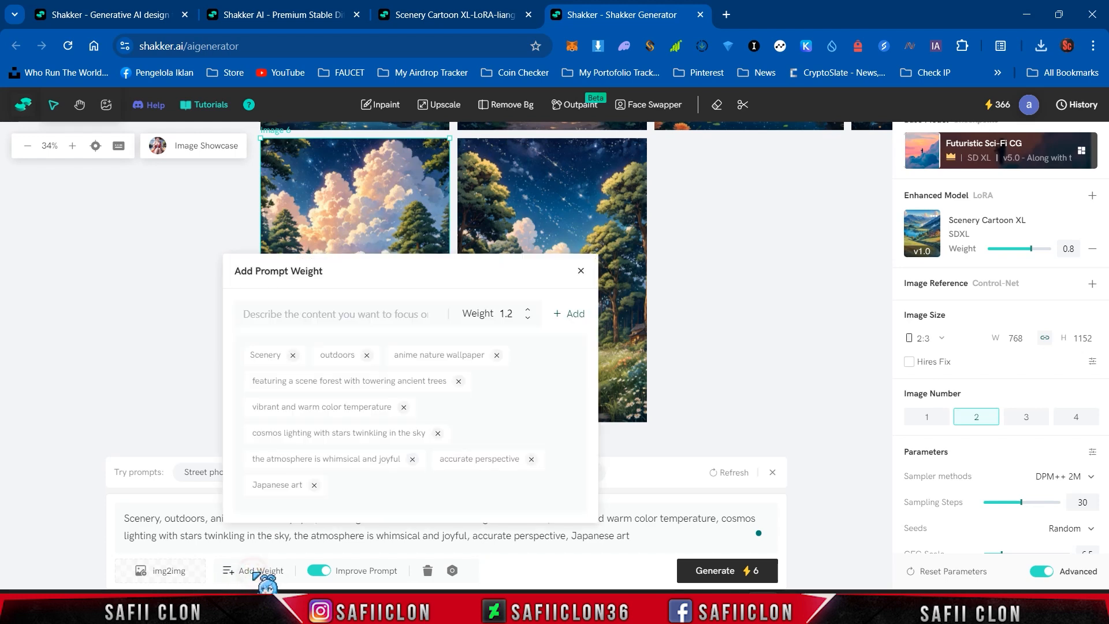
{"action": "left_click", "coordinate": [271, 356]}
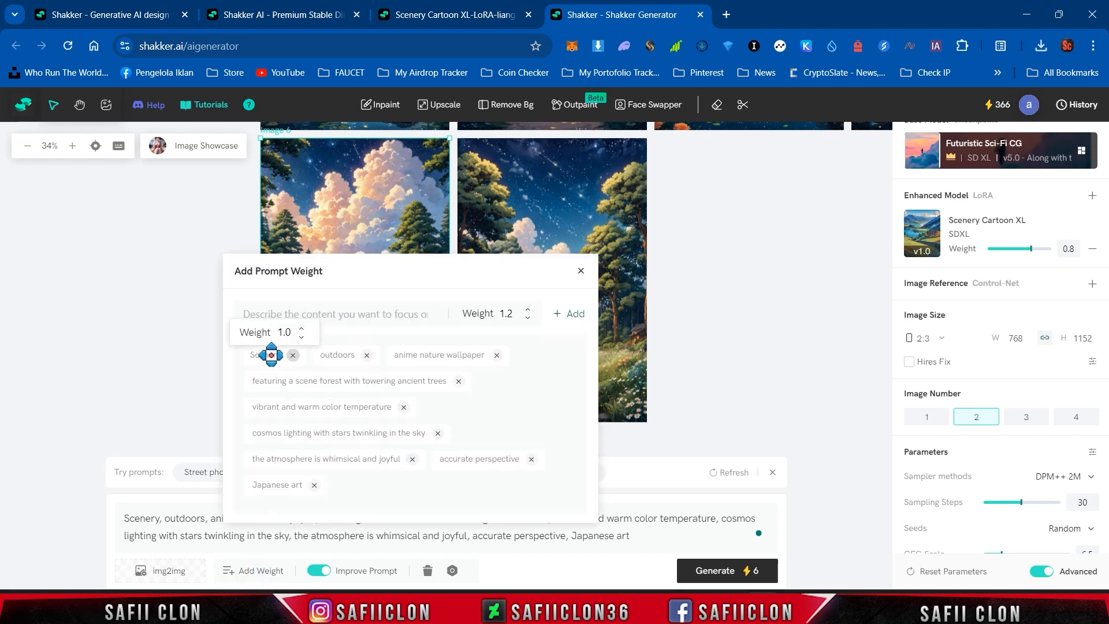
{"action": "left_click", "coordinate": [301, 328]}
{"action": "left_click", "coordinate": [301, 328]}
{"action": "left_click", "coordinate": [311, 328]}
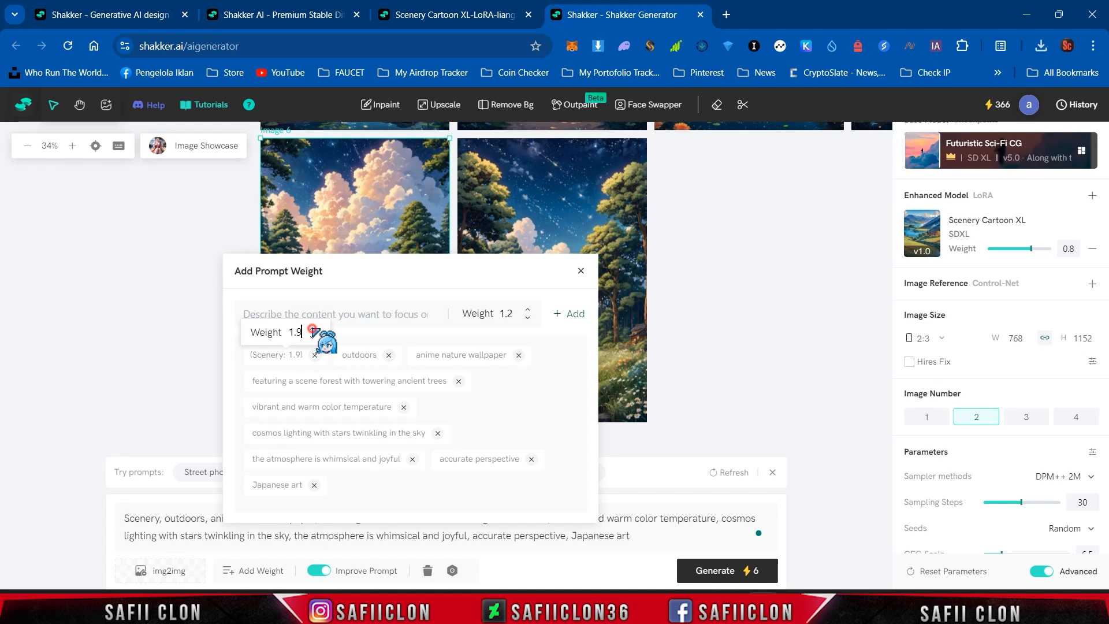
Set the weight of the "anime nature wallpaper" phrase to 1.6
{"action": "left_click", "coordinate": [469, 356]}
{"action": "left_click", "coordinate": [508, 328]}
{"action": "left_click", "coordinate": [508, 328]}
{"action": "left_click", "coordinate": [508, 327]}
{"action": "left_click", "coordinate": [508, 328]}
{"action": "left_click", "coordinate": [508, 327]}
{"action": "left_click", "coordinate": [508, 328]}
{"action": "left_click", "coordinate": [508, 337]}
{"action": "left_click", "coordinate": [508, 337]}
{"action": "left_click", "coordinate": [508, 337]}
{"action": "left_click", "coordinate": [508, 337]}
{"action": "left_click", "coordinate": [508, 338]}
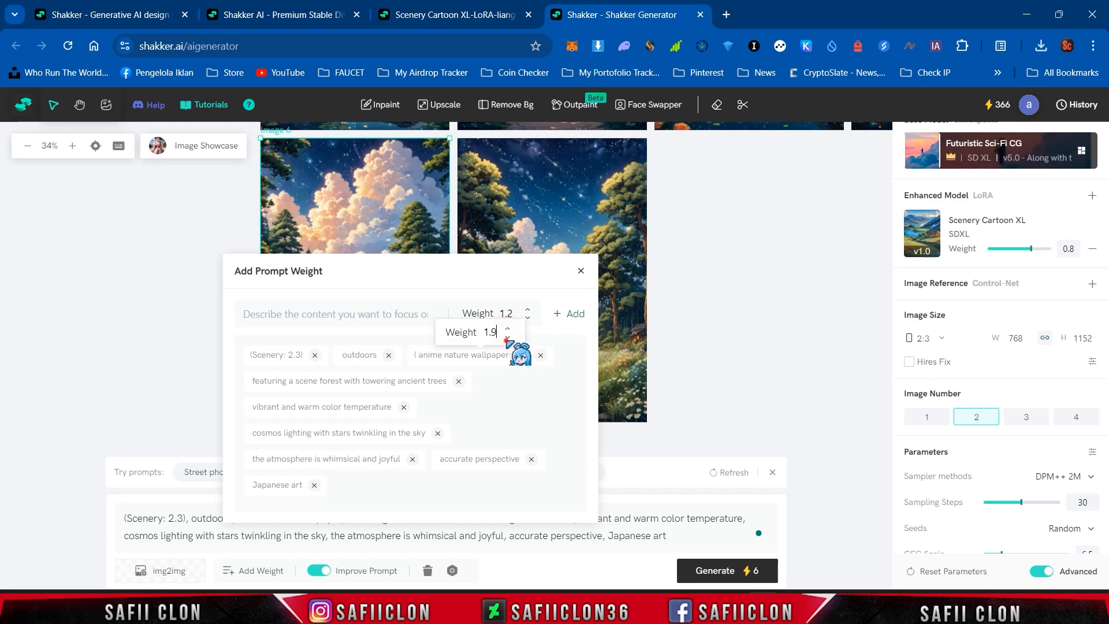
{"action": "left_click", "coordinate": [541, 402]}
Set the weight of the "featuring a scene forest with towering ancient trees" phrase to 2.7
{"action": "left_click", "coordinate": [421, 381]}
{"action": "left_click", "coordinate": [388, 354]}
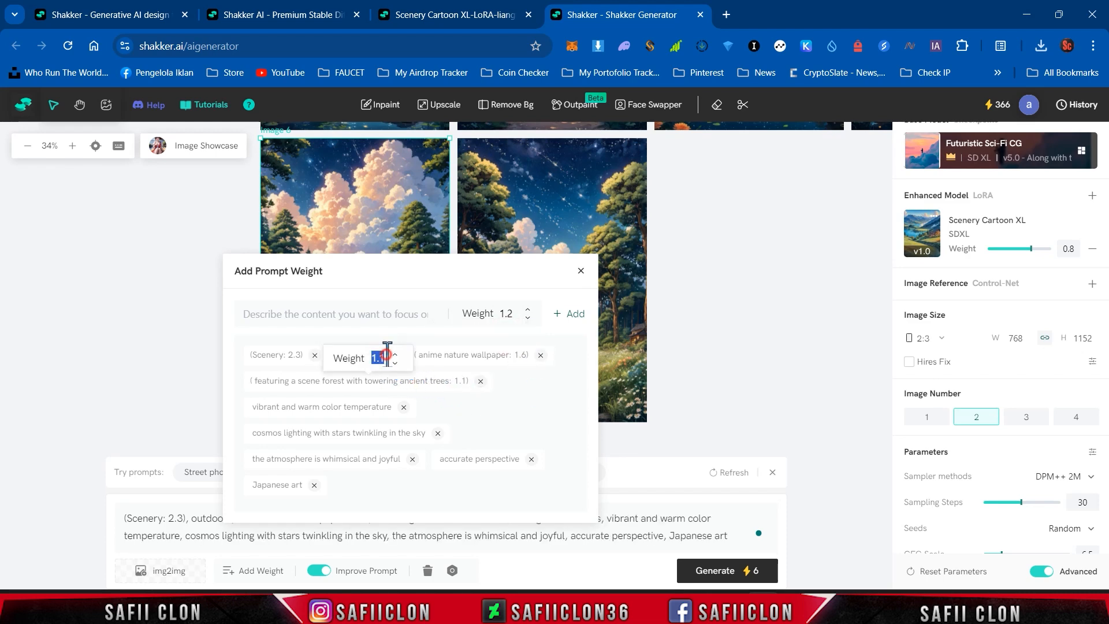
{"action": "left_click", "coordinate": [397, 355]}
{"action": "left_click", "coordinate": [397, 354]}
{"action": "left_click", "coordinate": [397, 355]}
{"action": "left_click", "coordinate": [397, 354]}
{"action": "left_click", "coordinate": [397, 354]}
{"action": "left_click", "coordinate": [396, 354]}
{"action": "left_click", "coordinate": [397, 354]}
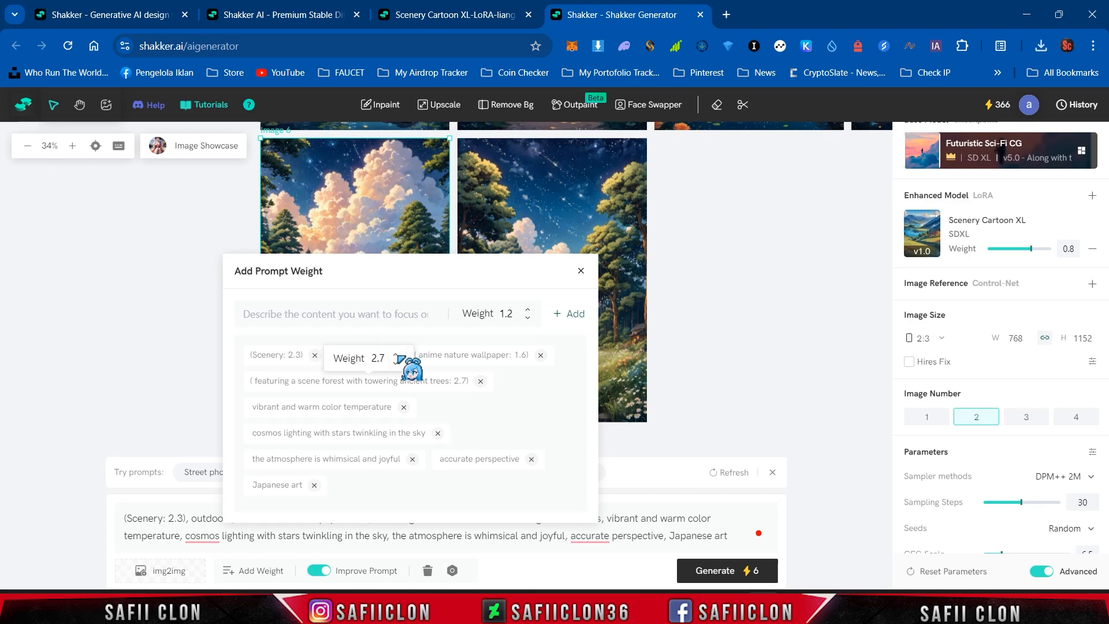
{"action": "left_click", "coordinate": [532, 433]}
Set the weight of the "Japanese art" phrase to 2.3 and close the prompt weighting
{"action": "left_click", "coordinate": [312, 488]}
{"action": "left_click", "coordinate": [324, 460]}
{"action": "left_click", "coordinate": [324, 459]}
{"action": "left_click", "coordinate": [324, 460]}
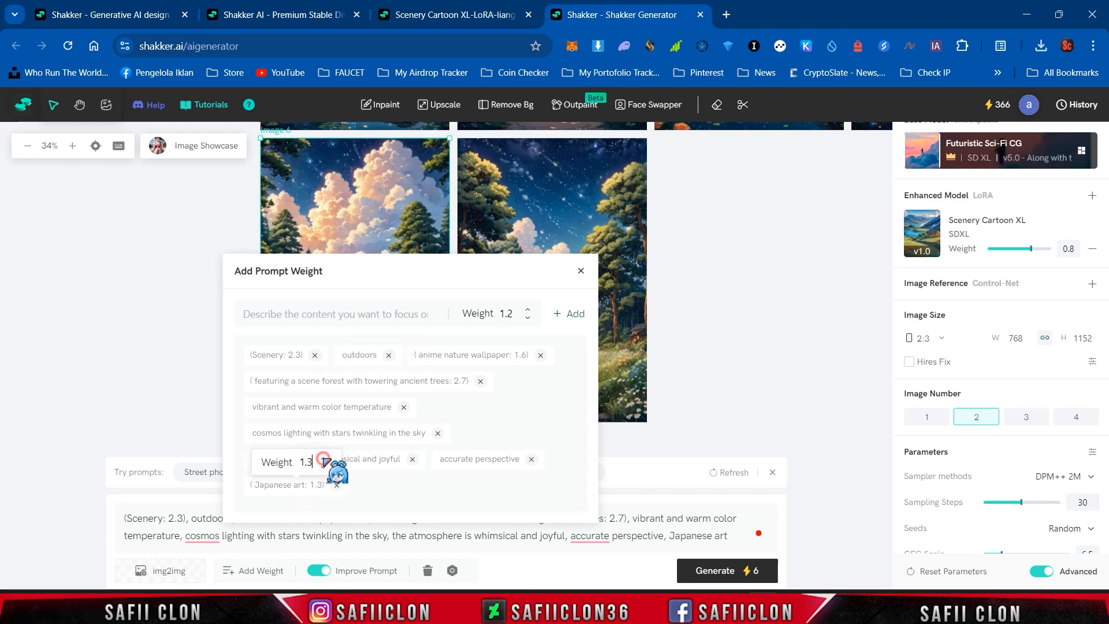
{"action": "left_click", "coordinate": [325, 460]}
{"action": "left_click", "coordinate": [497, 485]}
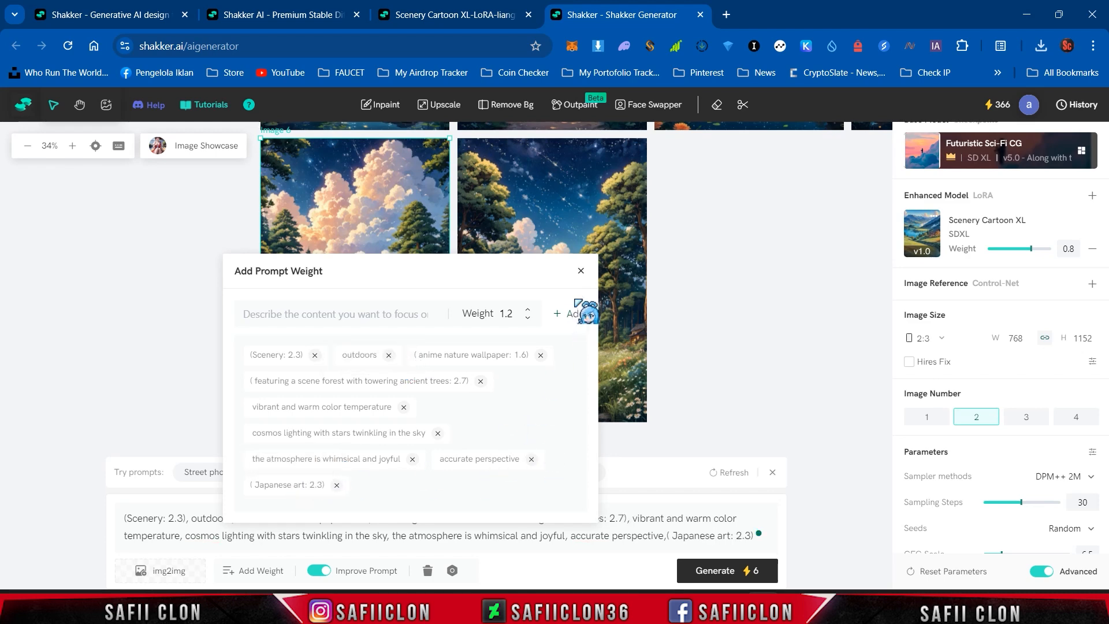
{"action": "left_click", "coordinate": [581, 271]}
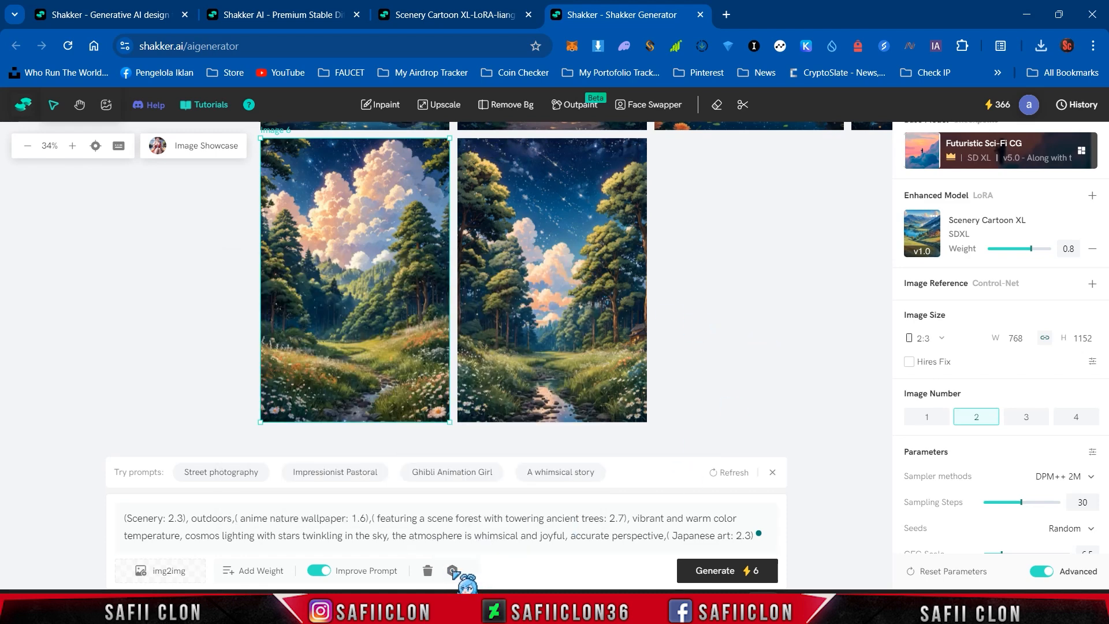
Open the negative prompt, and copy the negative prompt from the first sample image's info on the Scenery Cartoon XL model page
{"action": "left_click", "coordinate": [453, 571]}
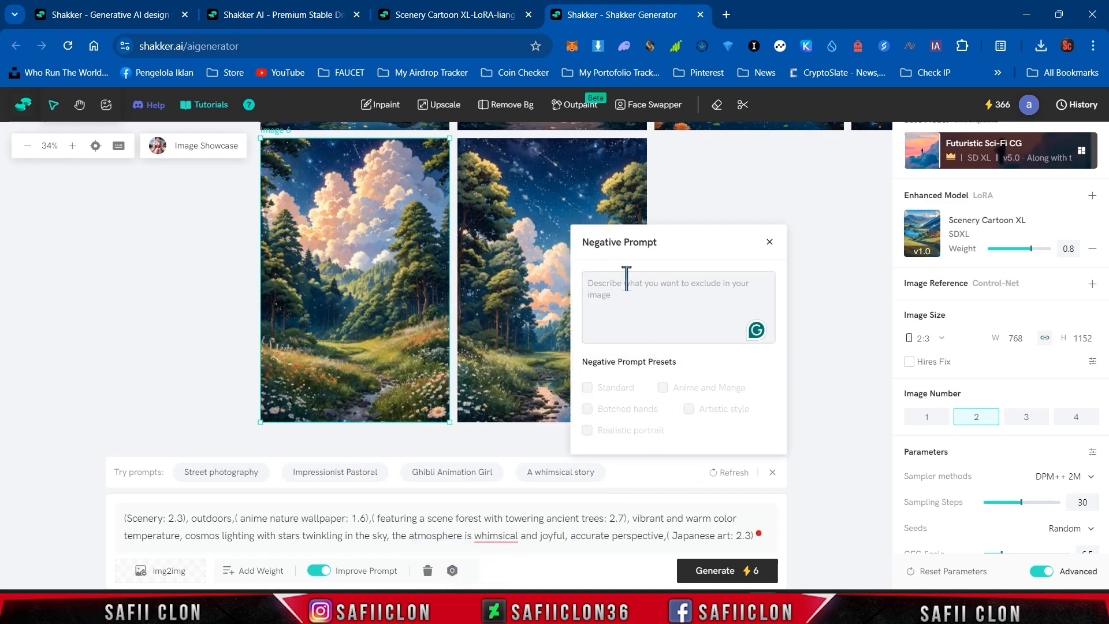
{"action": "left_click", "coordinate": [456, 16]}
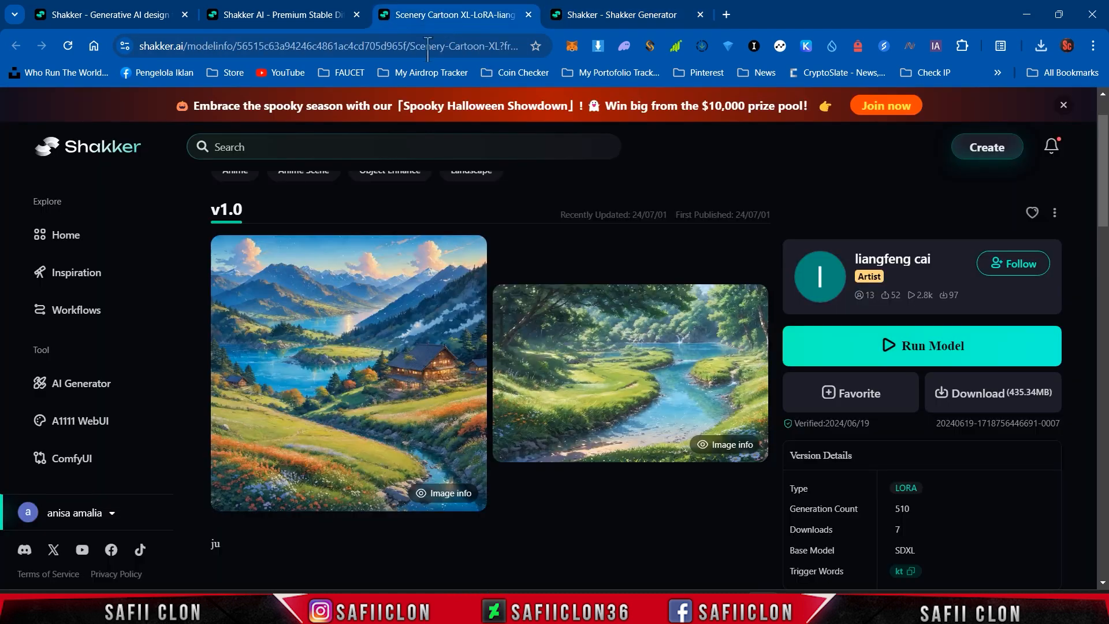
{"action": "left_click", "coordinate": [451, 488]}
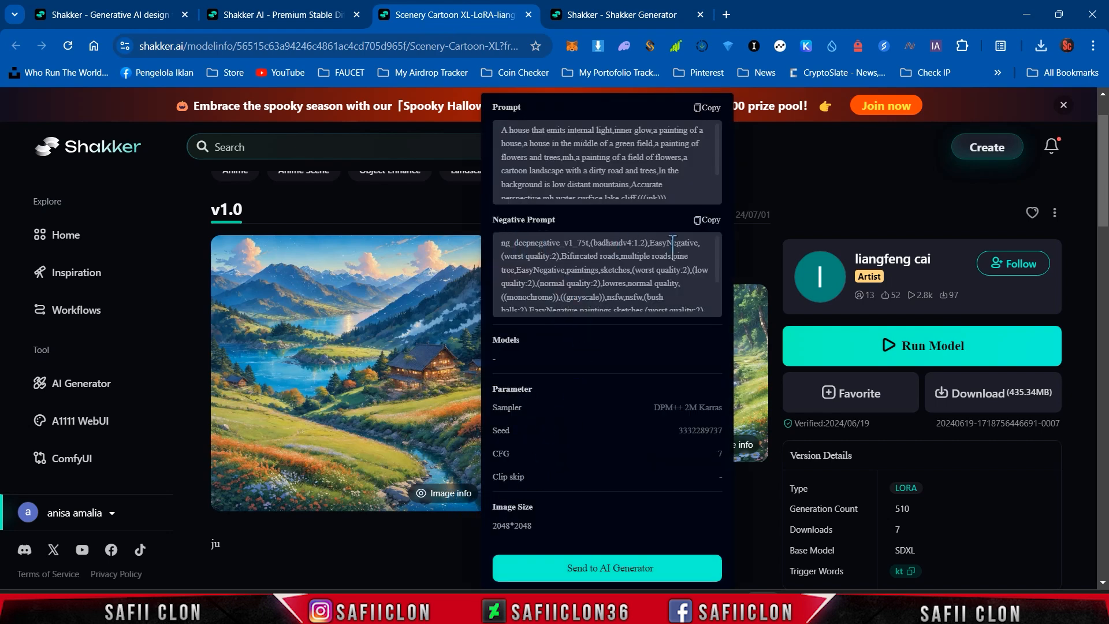
{"action": "left_click", "coordinate": [703, 221]}
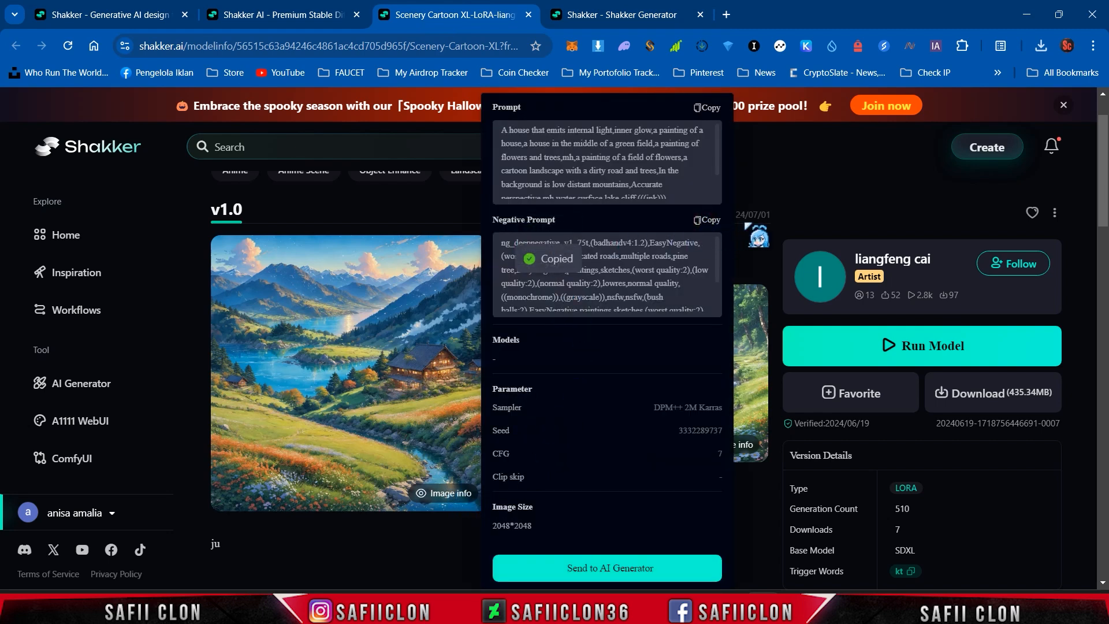
Return to the Shakker Generator, paste the copied text as the negative prompt and close it
{"action": "left_click", "coordinate": [635, 15]}
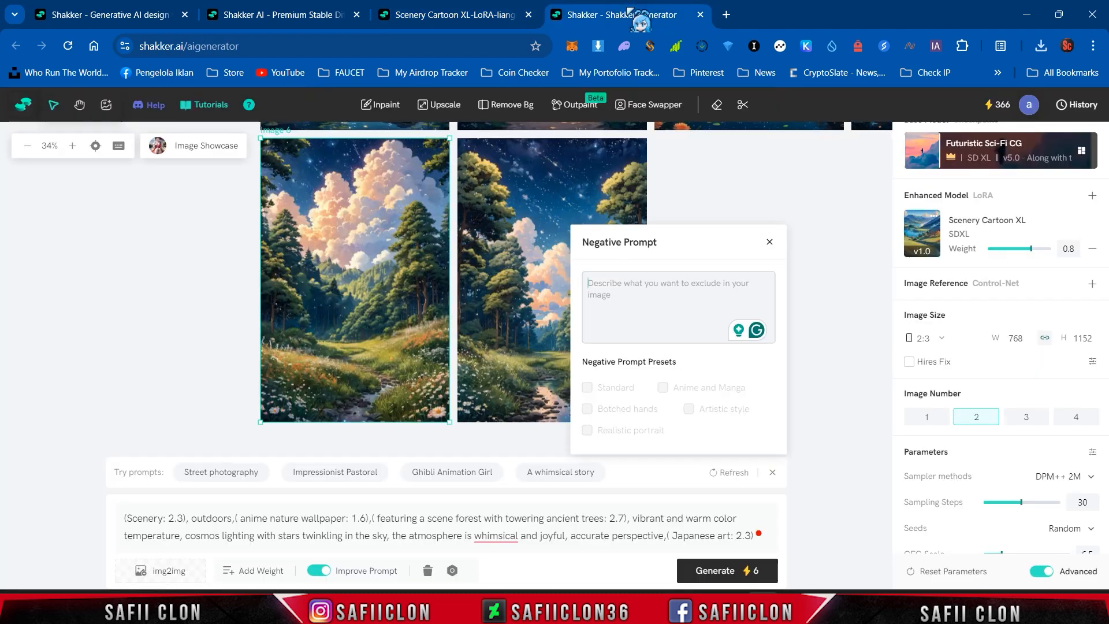
{"action": "right_click", "coordinate": [615, 292]}
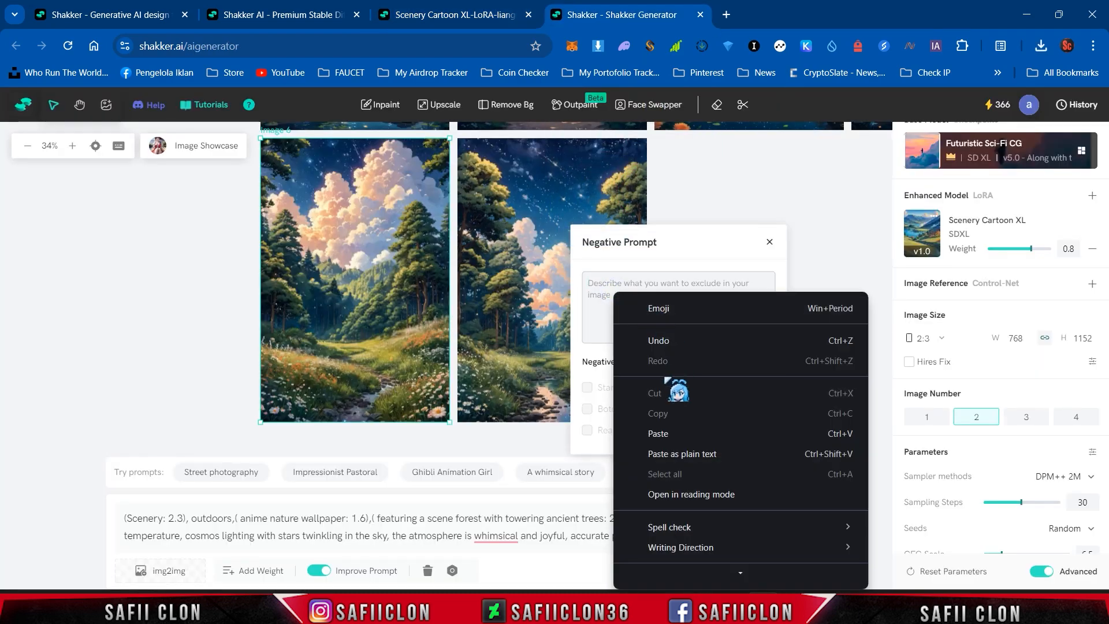
{"action": "left_click", "coordinate": [667, 431]}
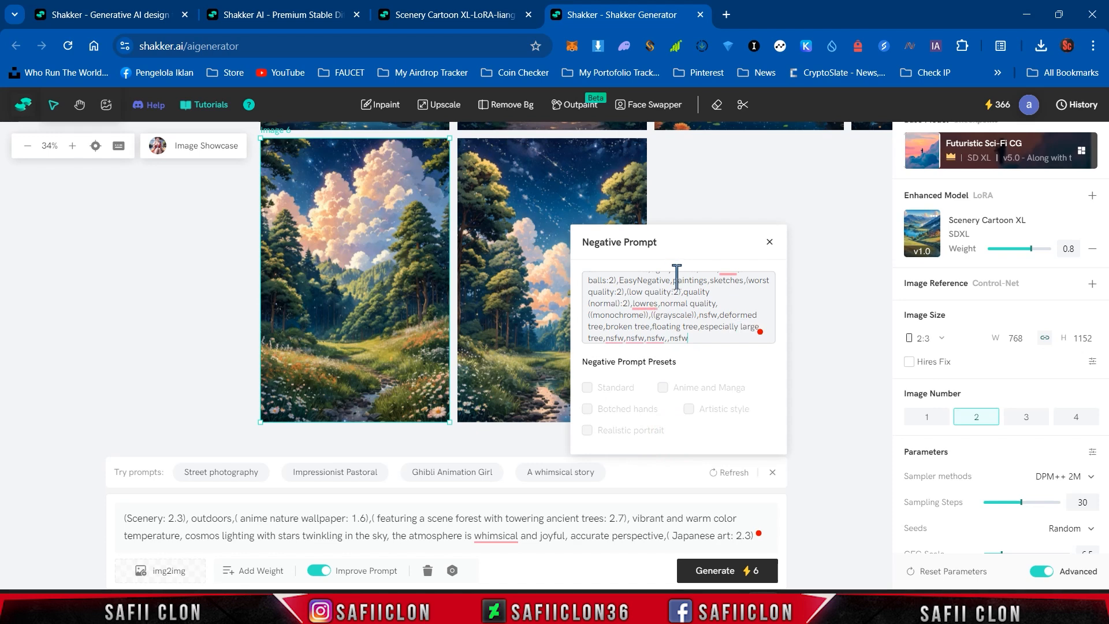
{"action": "left_click", "coordinate": [453, 571]}
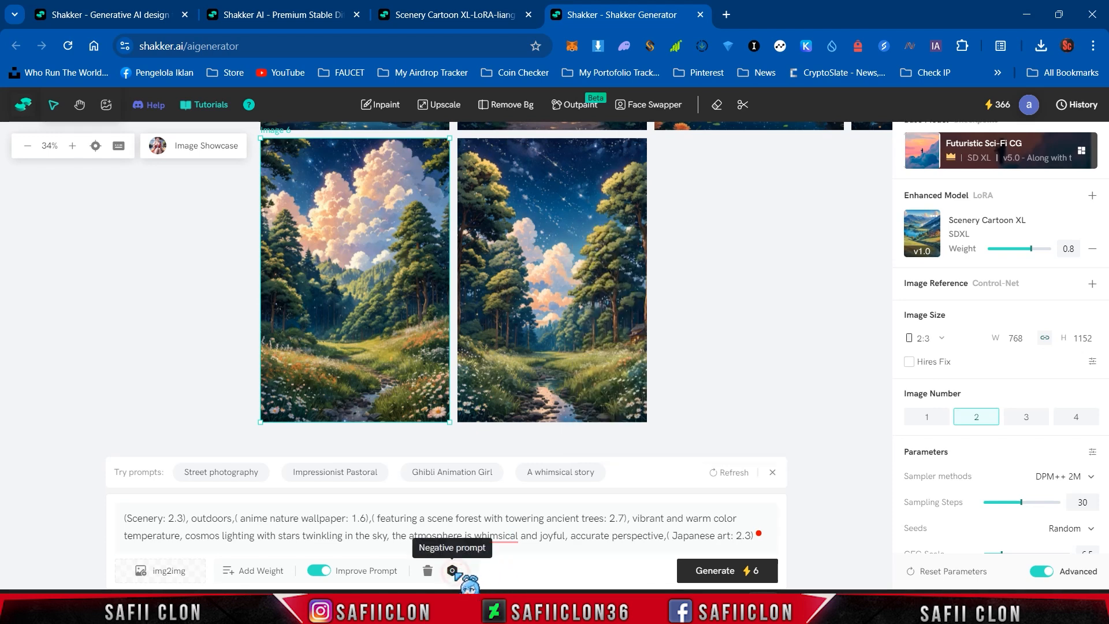
Keep the 2:3 image size ratio and set the sampler method to DPM++ SDE Karras
{"action": "left_click", "coordinate": [940, 339]}
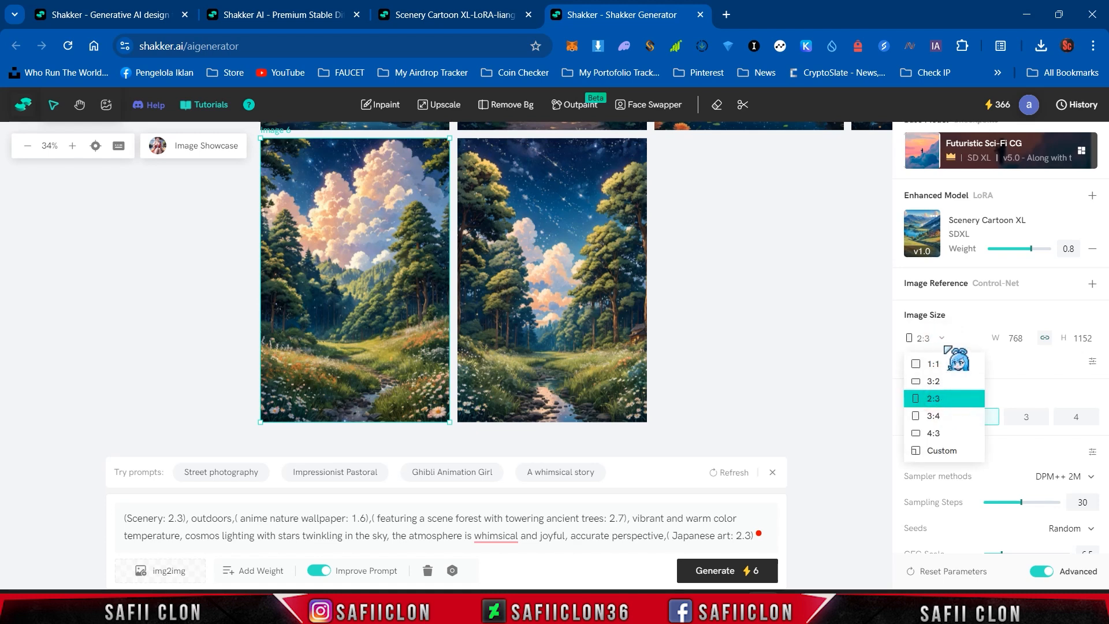
{"action": "left_click", "coordinate": [939, 337]}
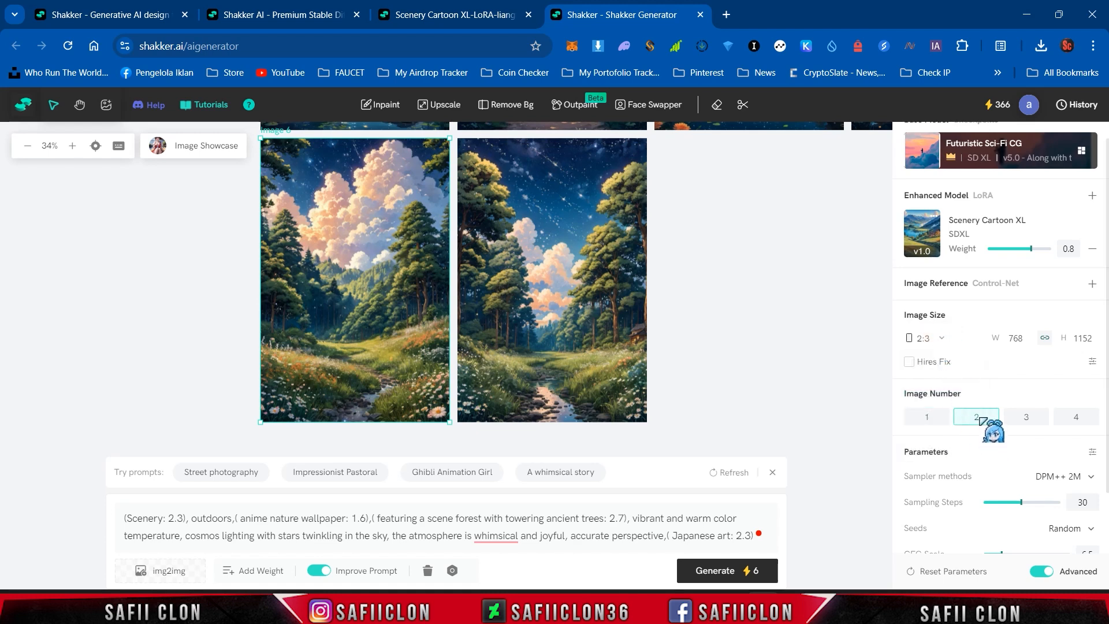
{"action": "left_click", "coordinate": [1063, 477]}
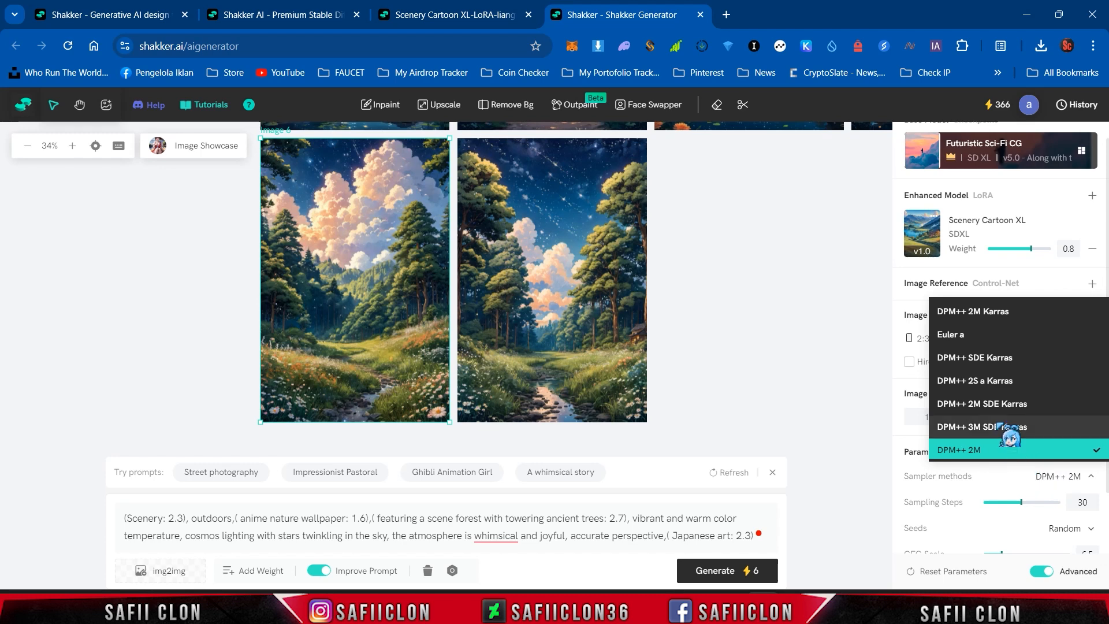
{"action": "left_click", "coordinate": [990, 357]}
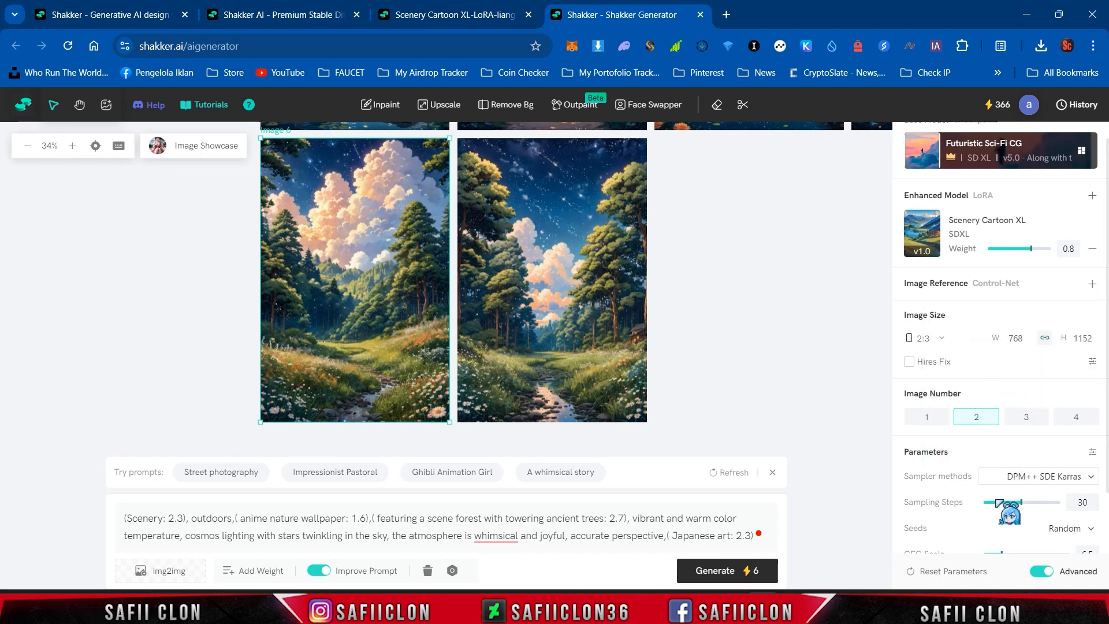
Set the sampling steps to 39 and the CFG scale to 7
{"action": "scroll", "coordinate": [971, 488], "scroll_direction": "down", "scroll_amount": 1}
{"action": "left_click_drag", "start_coordinate": [1025, 430], "coordinate": [1030, 431]}
{"action": "left_click_drag", "start_coordinate": [1002, 482], "coordinate": [1005, 482]}
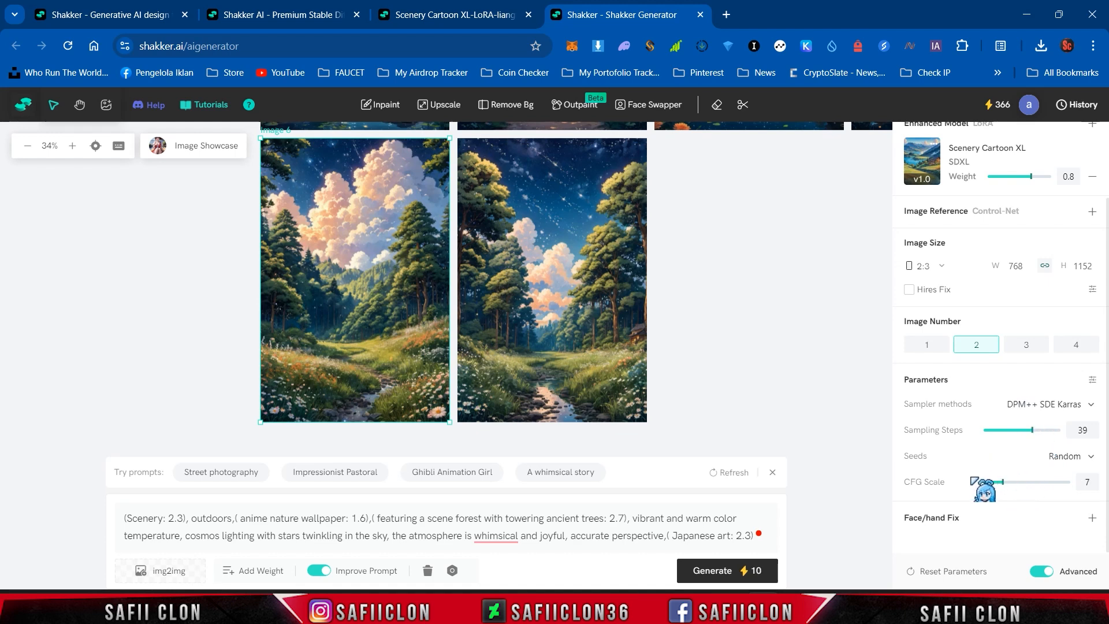
Generate the two images, download both, and compare them with the previous forest images on the canvas
{"action": "left_click", "coordinate": [717, 571]}
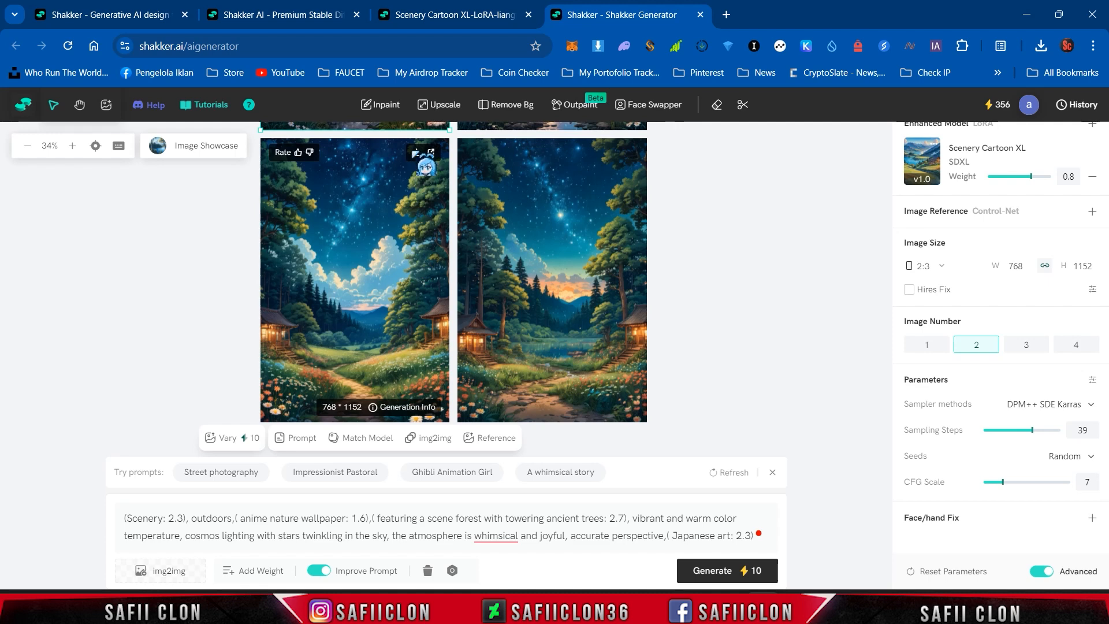
{"action": "left_click", "coordinate": [415, 152]}
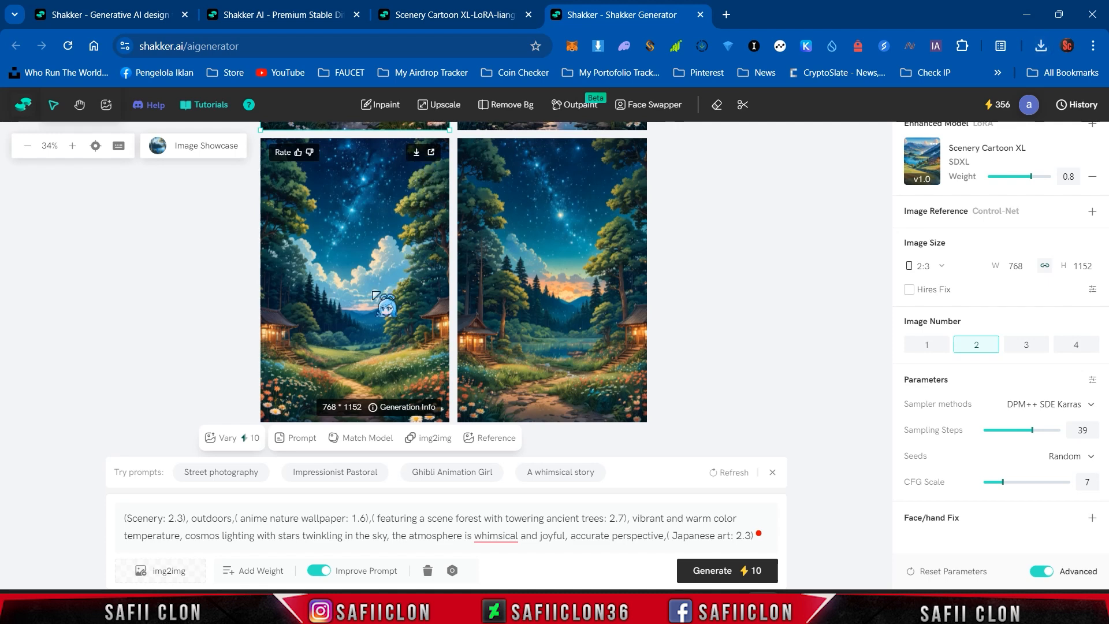
{"action": "left_click", "coordinate": [613, 152]}
{"action": "scroll", "coordinate": [827, 317], "scroll_direction": "up", "scroll_amount": 3}
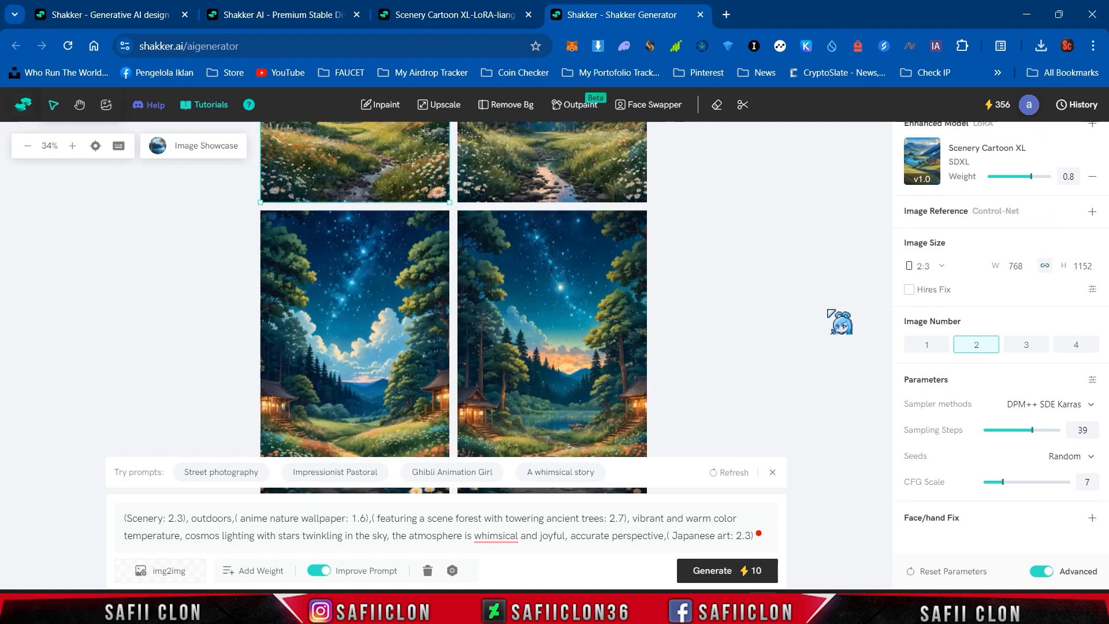
{"action": "scroll", "coordinate": [828, 311], "scroll_direction": "down", "scroll_amount": 5}
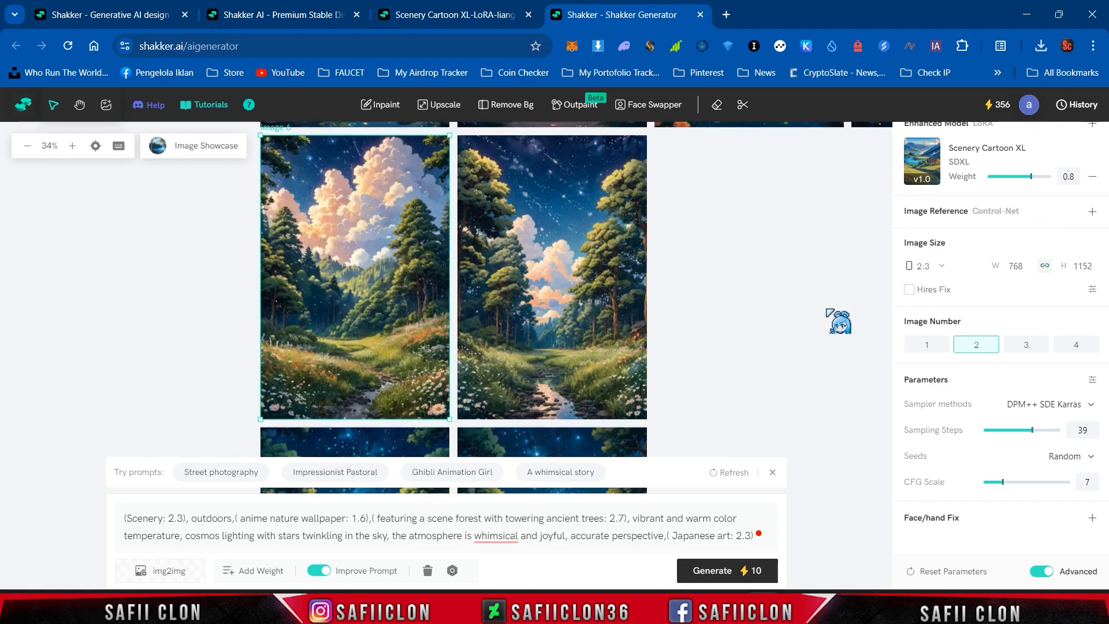
{"action": "scroll", "coordinate": [837, 321], "scroll_direction": "up", "scroll_amount": 3}
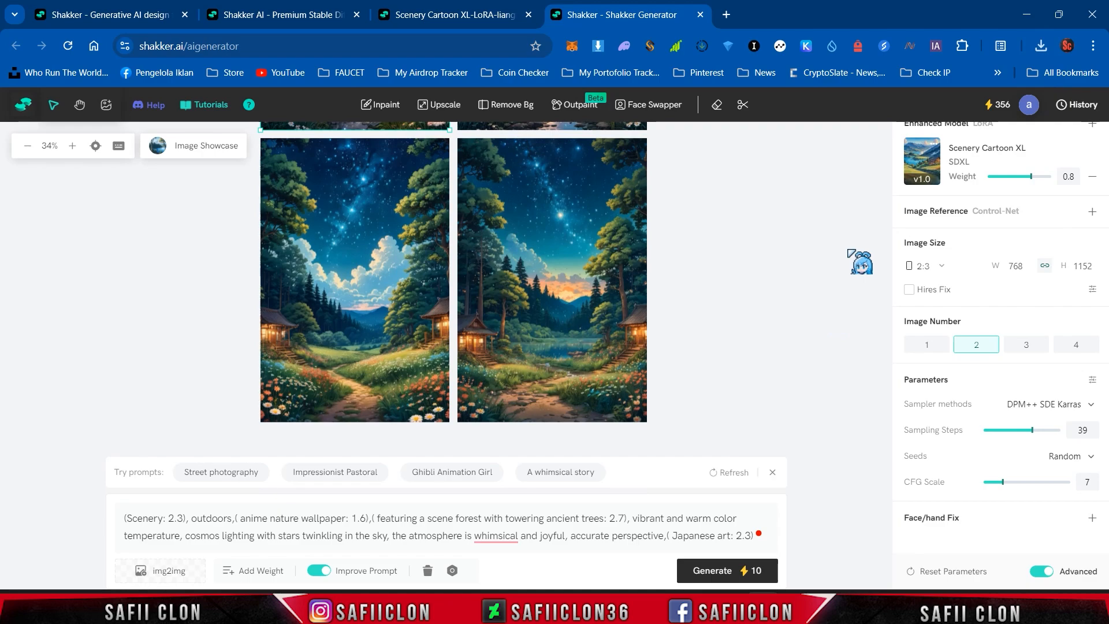